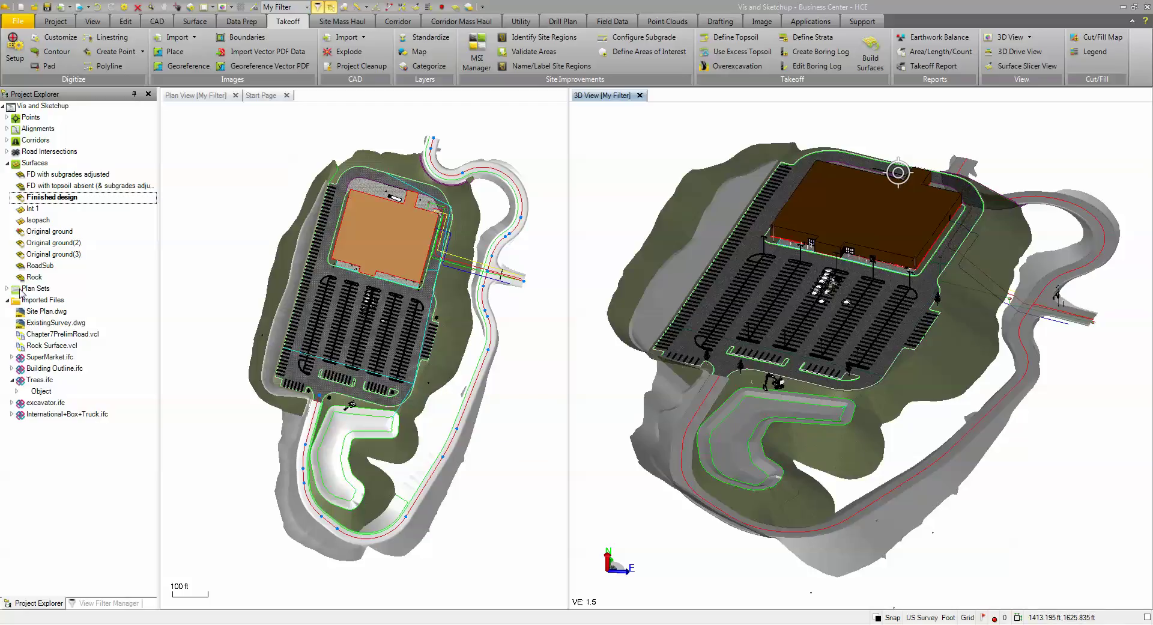
- Review the Design category layers in the takeoff layer categorization panel
click(62, 203)
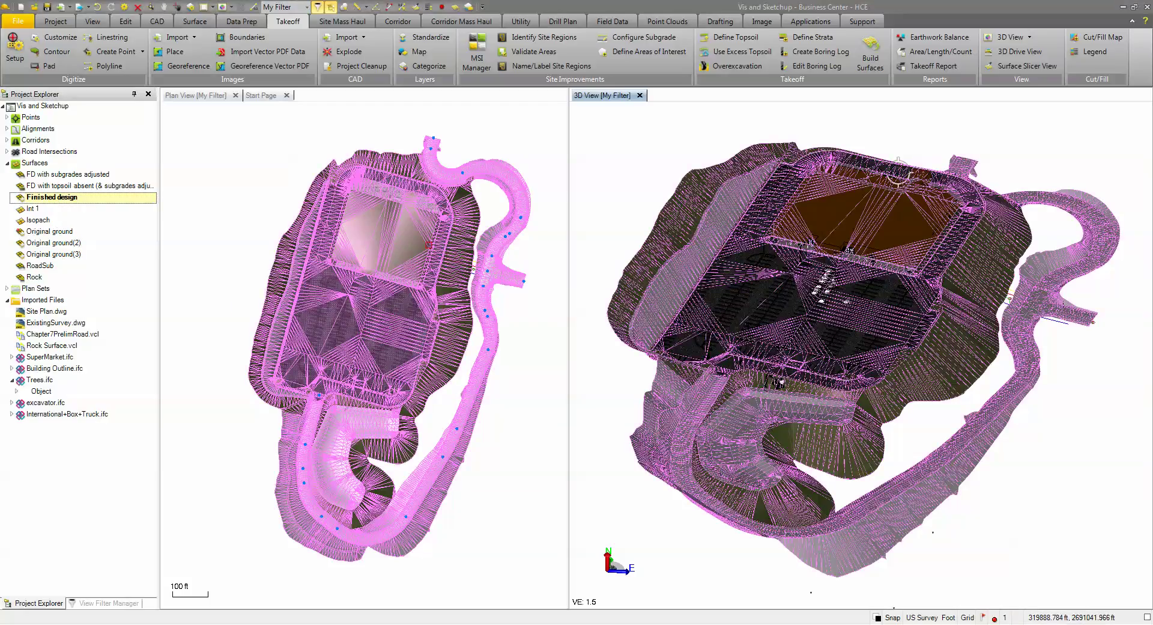
click(255, 222)
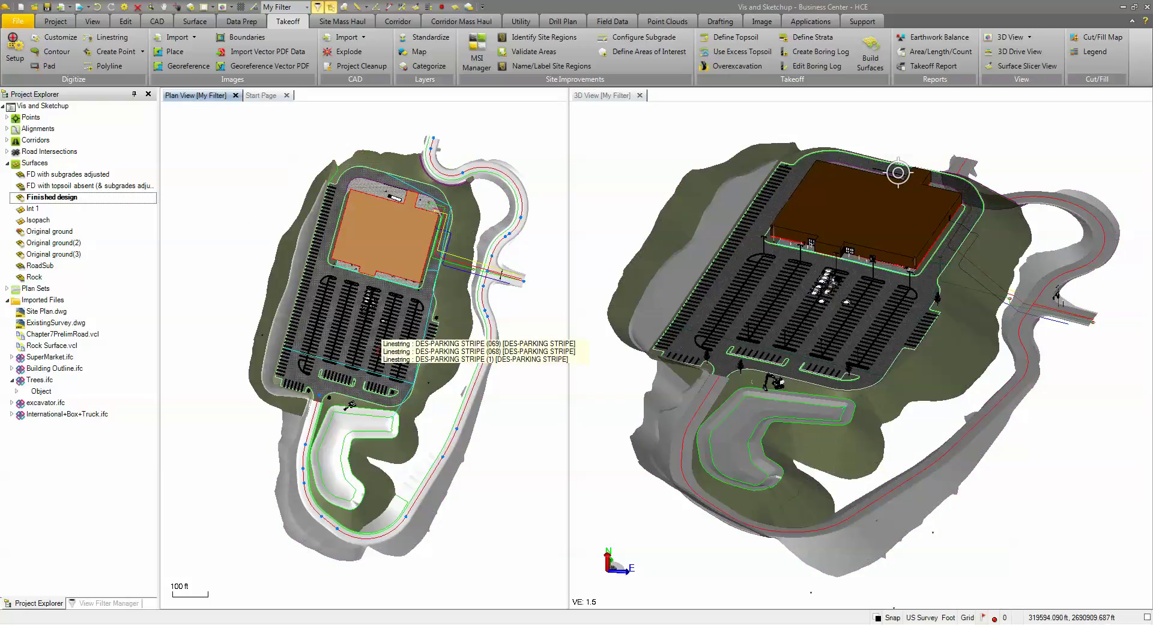
click(438, 70)
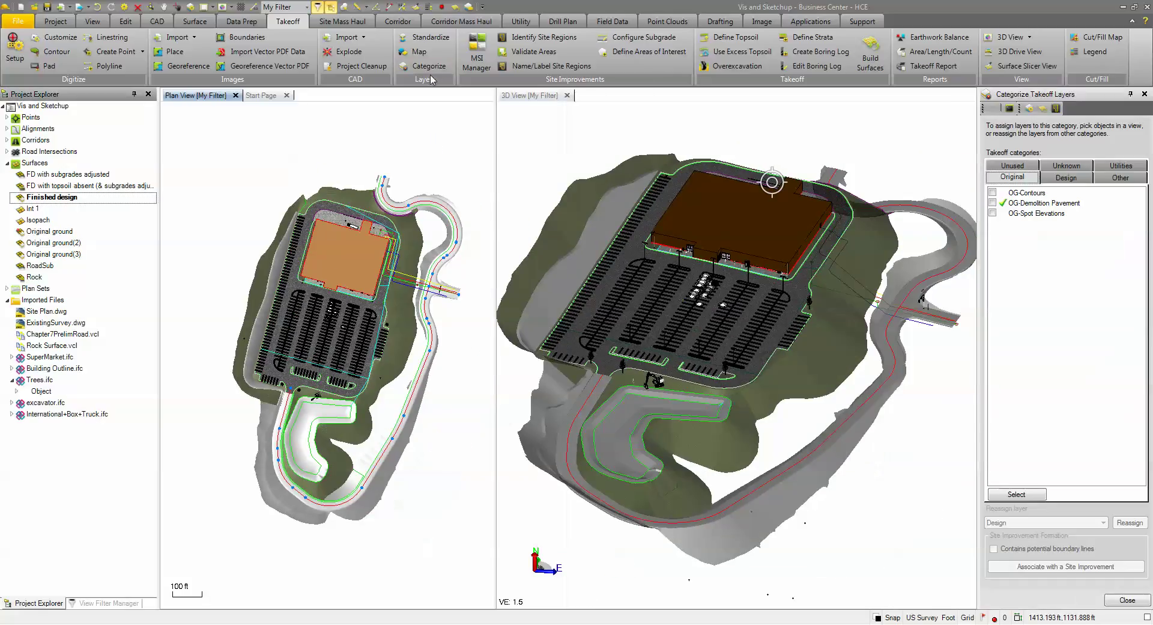
click(1066, 178)
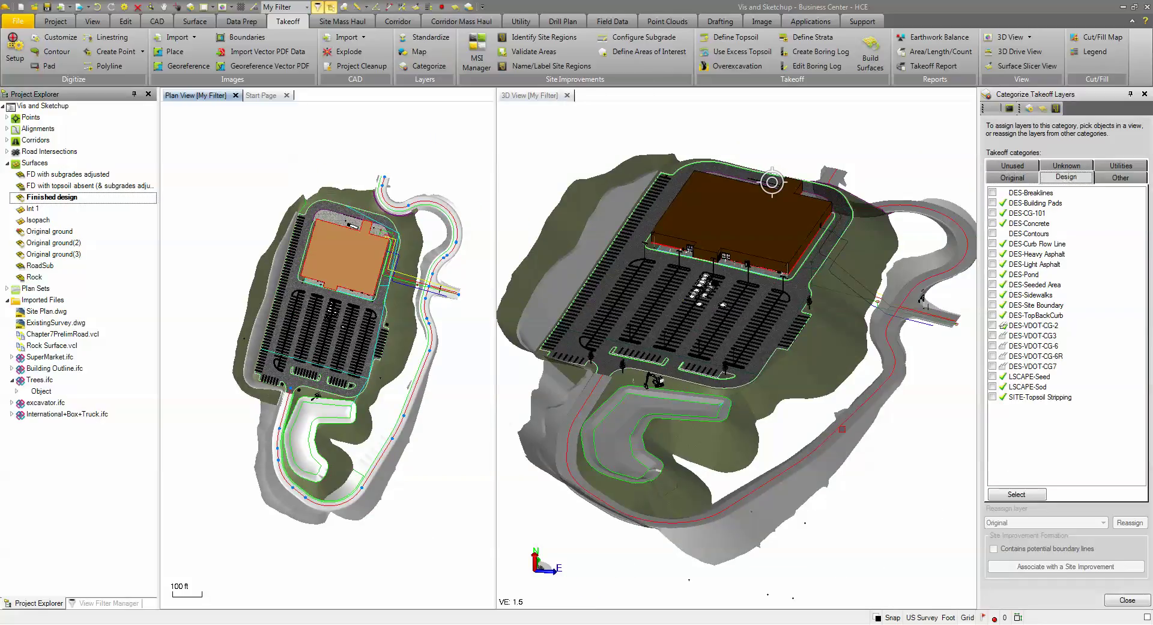
click(1127, 600)
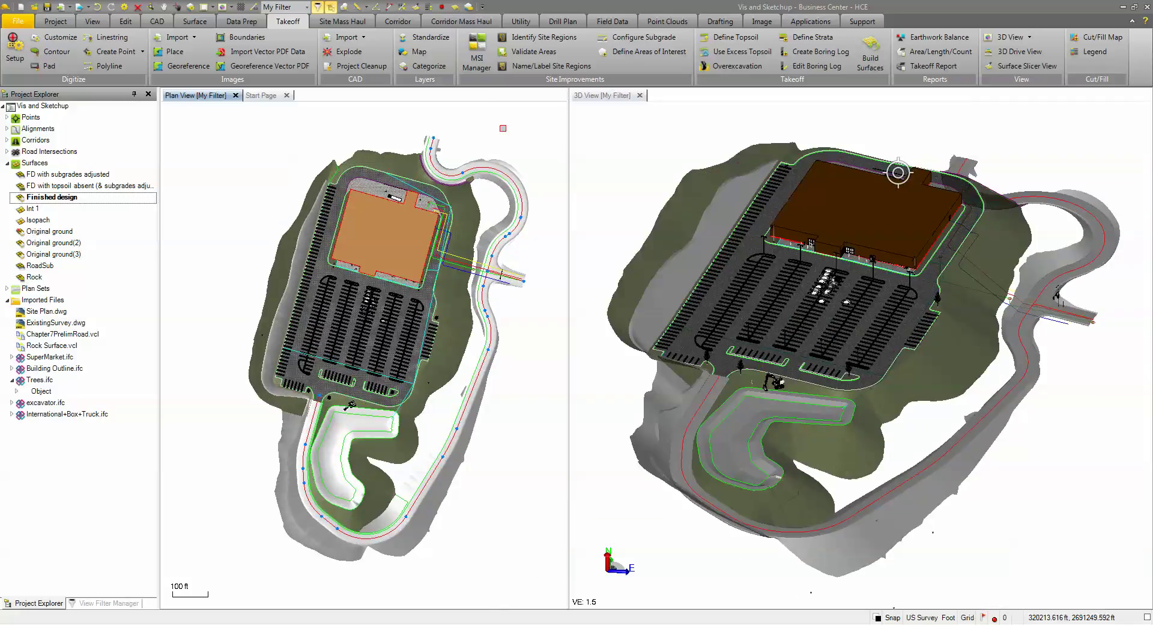
- Show the New Pond material and its water.jpg texture in the material and site improvement manager
click(478, 57)
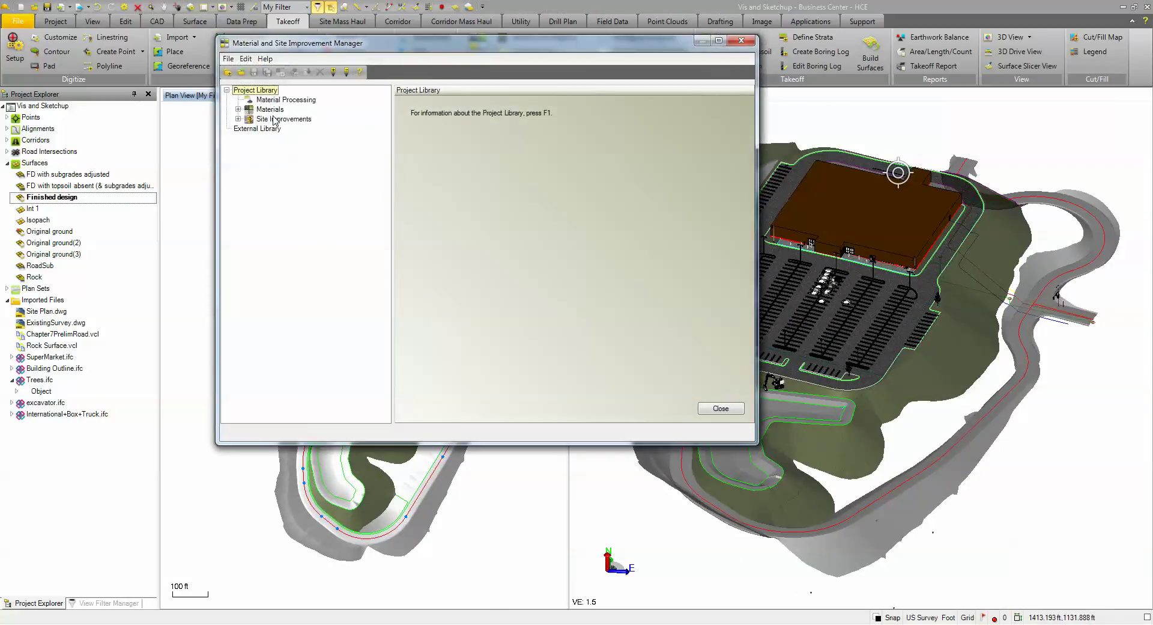
click(238, 110)
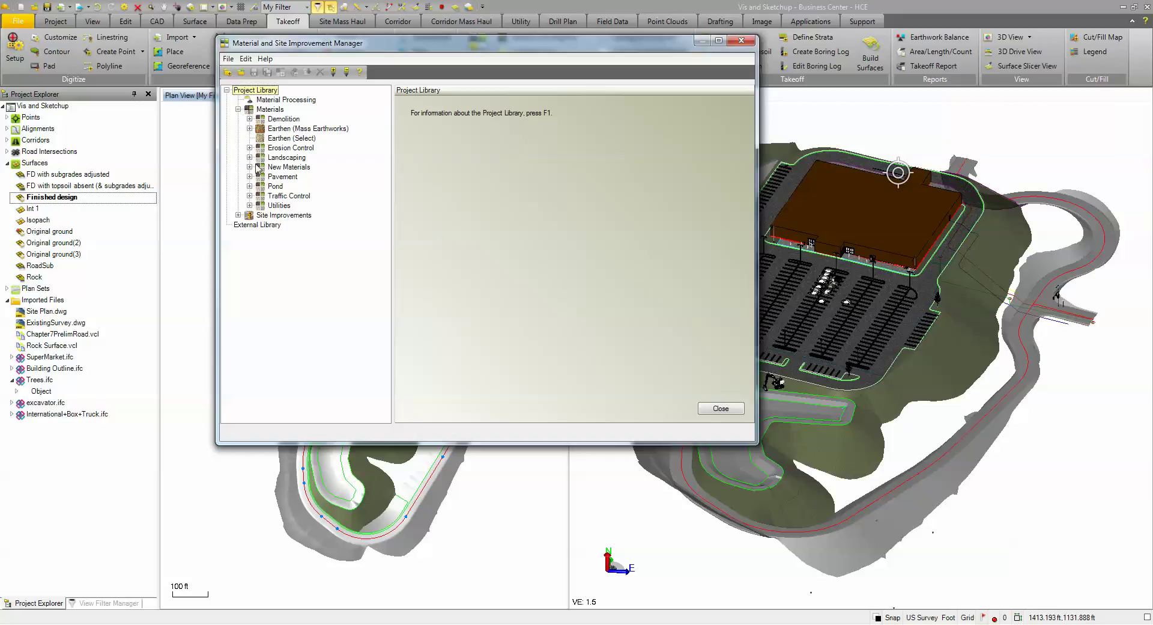
click(249, 187)
click(280, 198)
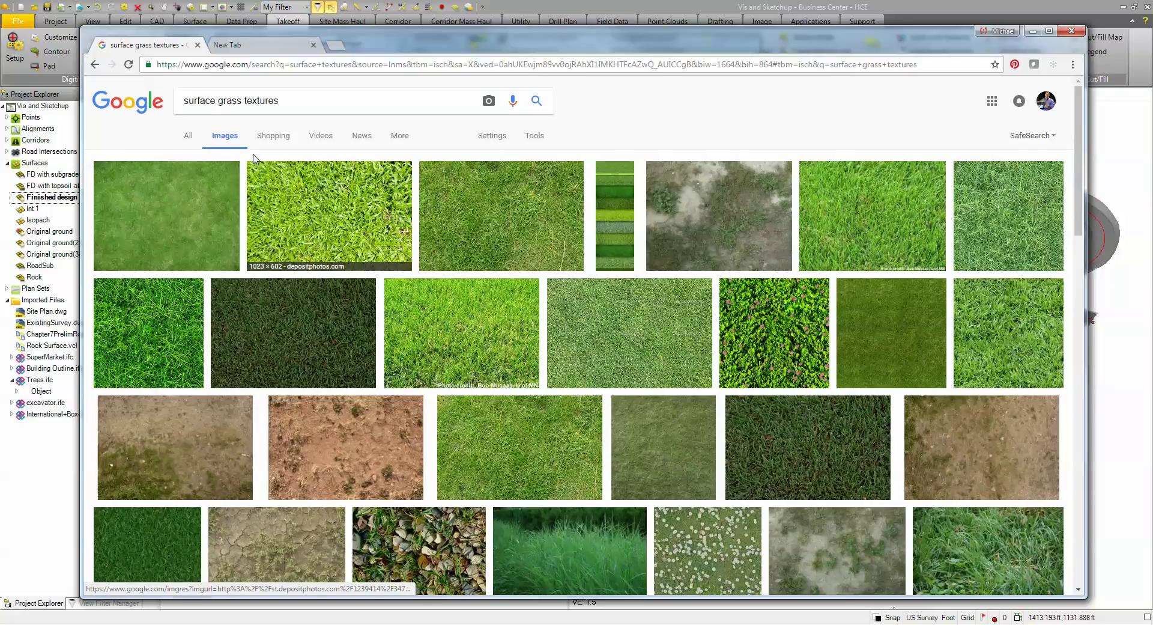
- Search Google Images for 'surface textures', scroll the results, and open options on a wavy white texture
double_click(195, 101)
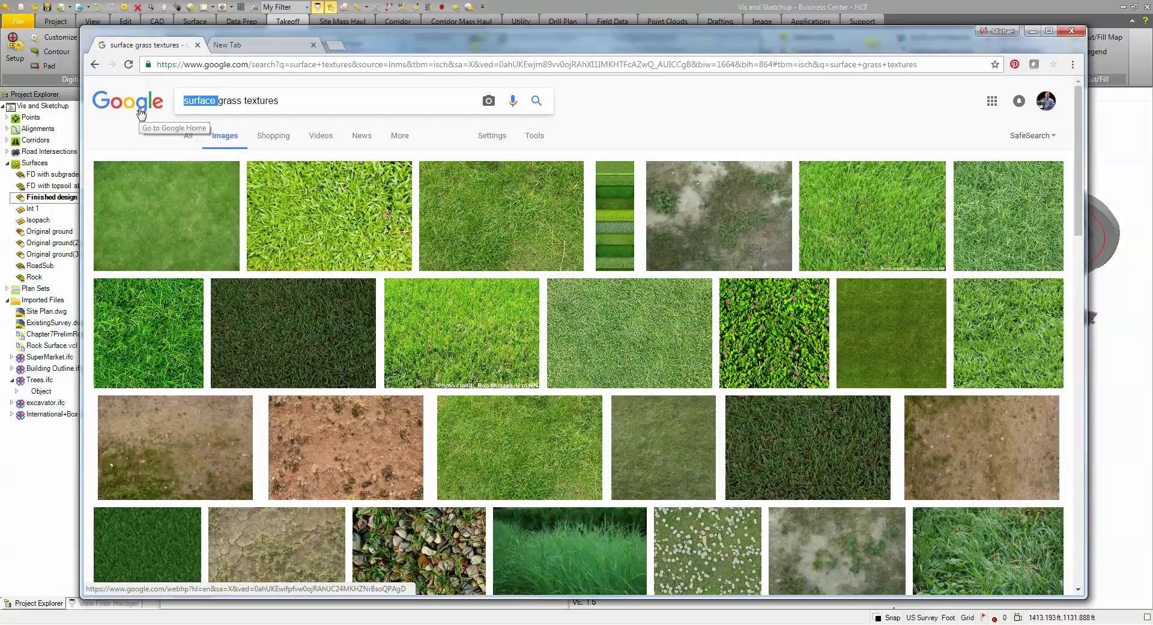
key(Right)
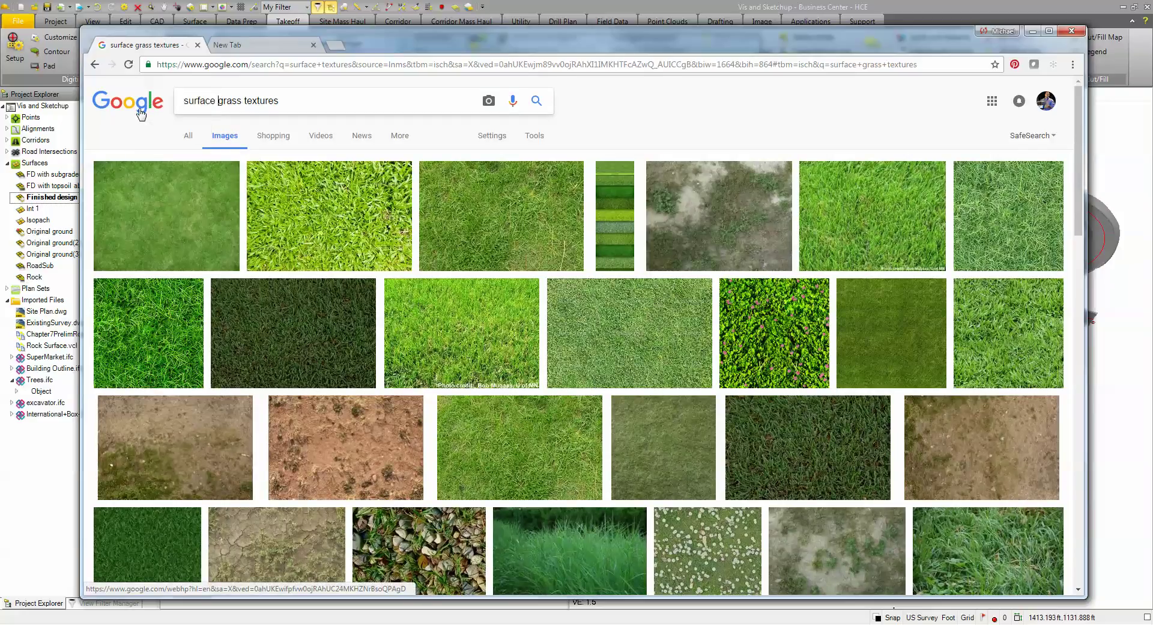
key(Delete)
key(Delete)
key(Delete)
key(Delete)
key(Delete)
key(Delete)
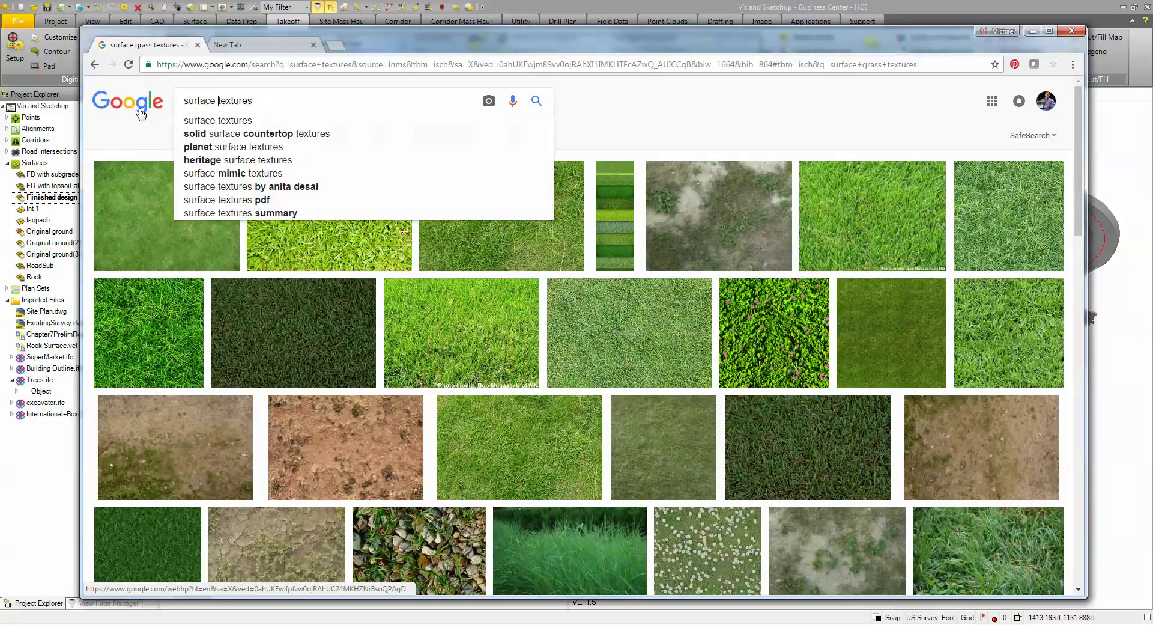
key(Return)
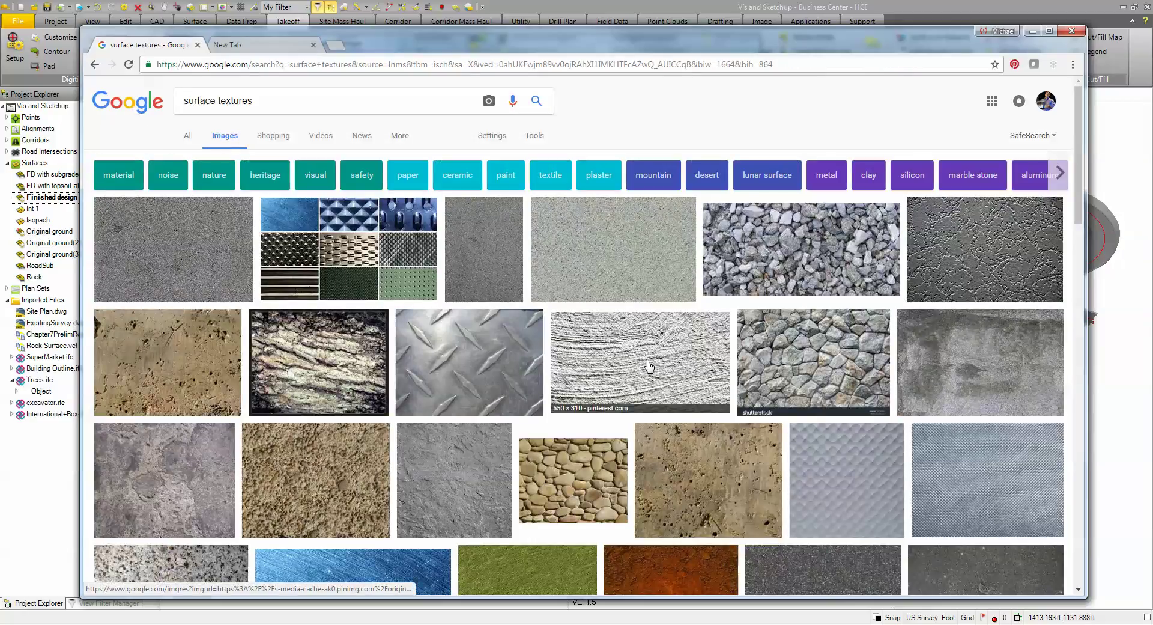
scroll(489, 397, down, 5)
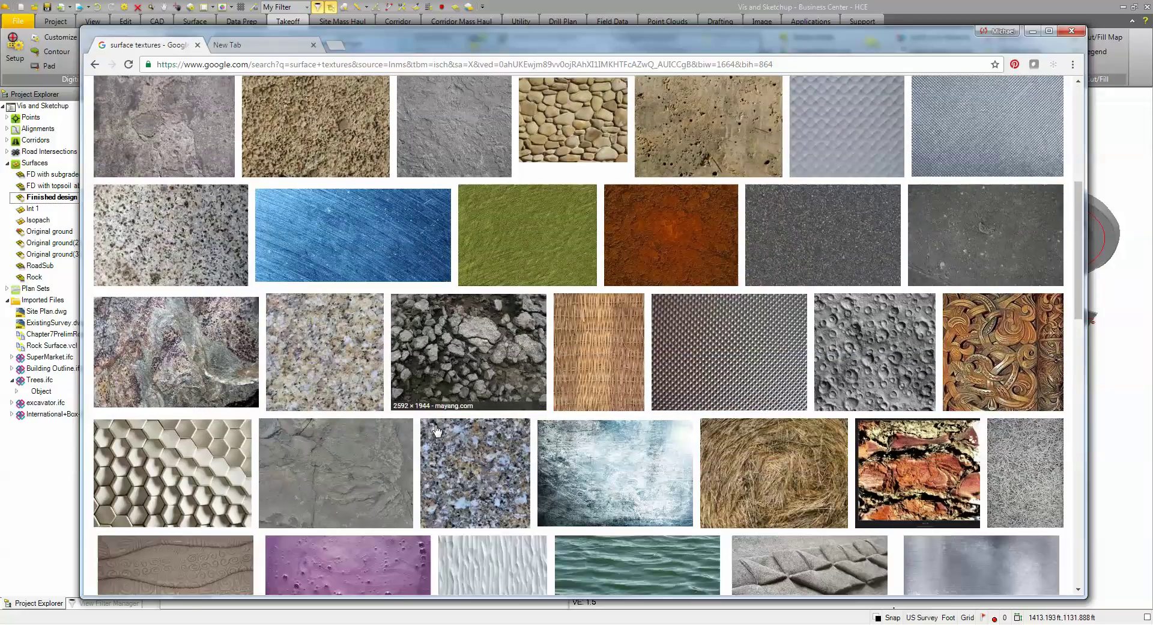
scroll(520, 437, down, 4)
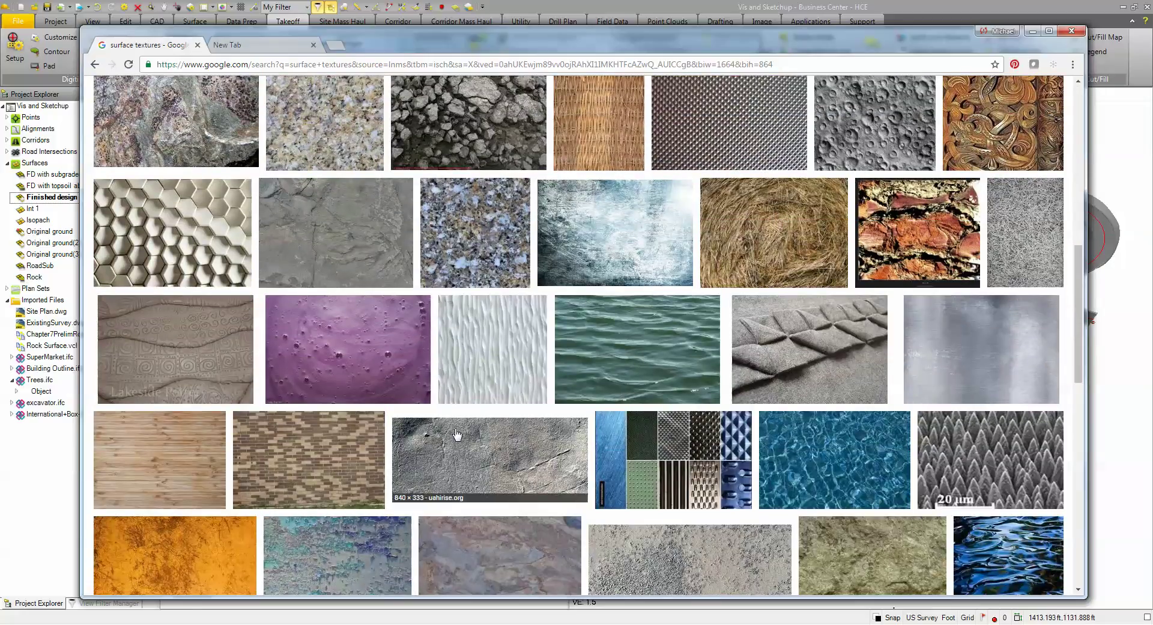
right_click(501, 352)
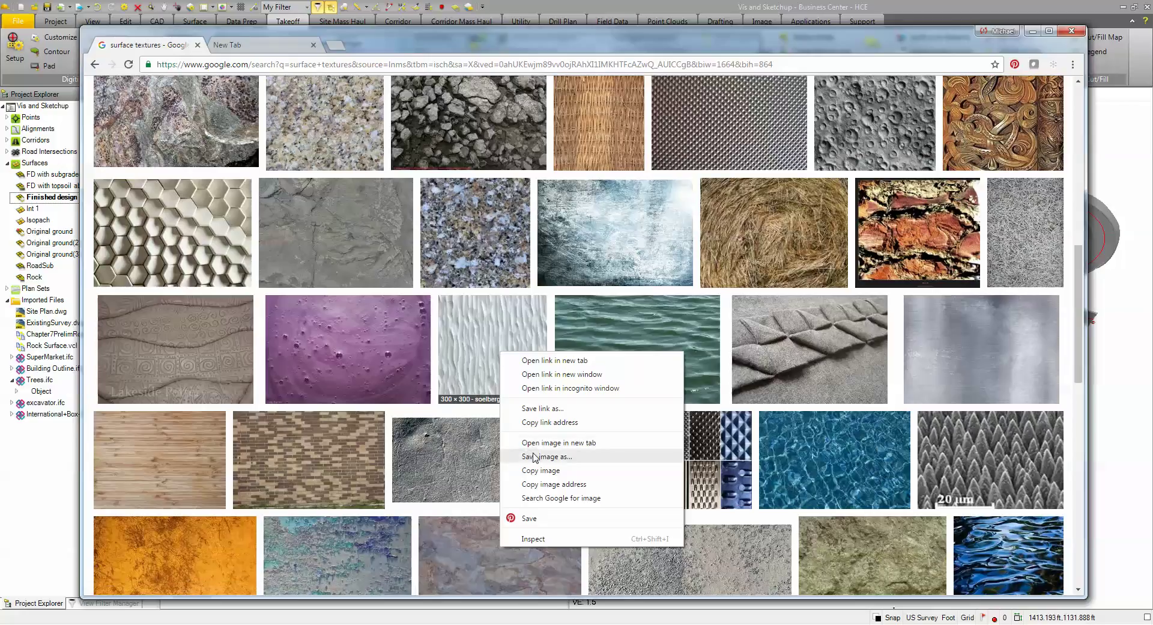
- Back in Business Center, browse New Pond's texture file and cancel, keeping water.jpg
click(1104, 123)
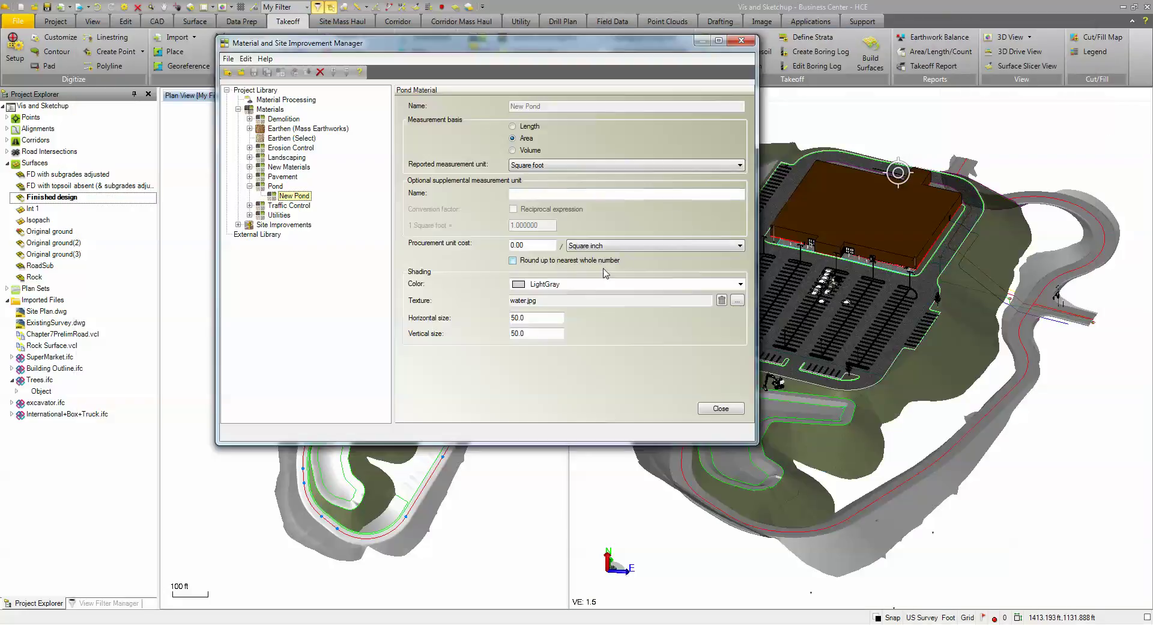
click(737, 302)
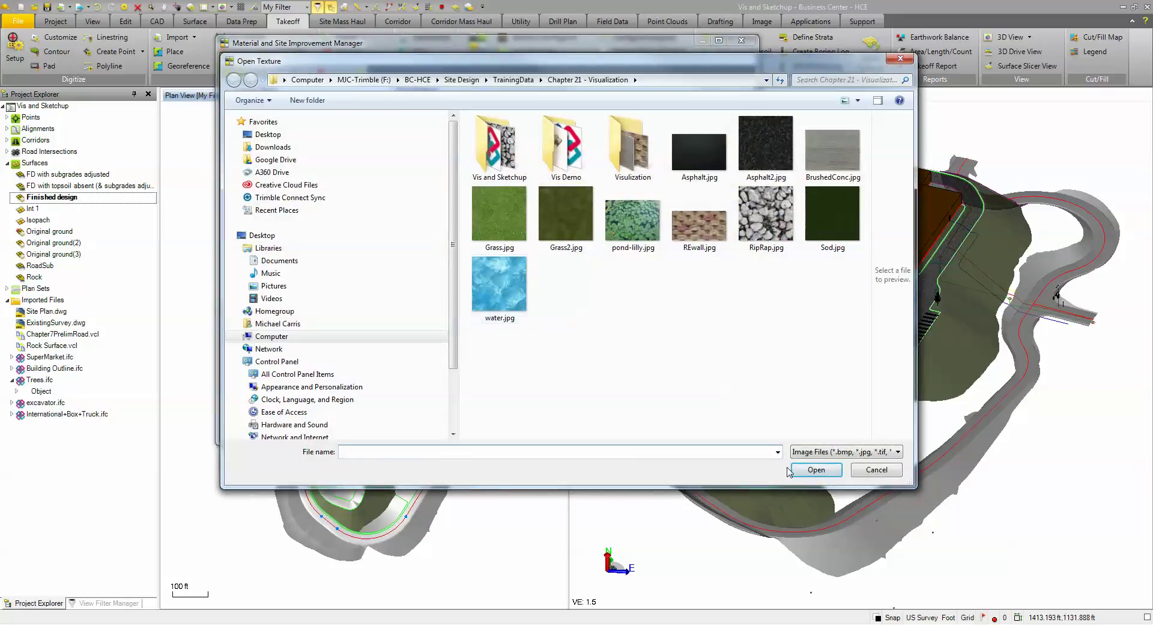
click(875, 472)
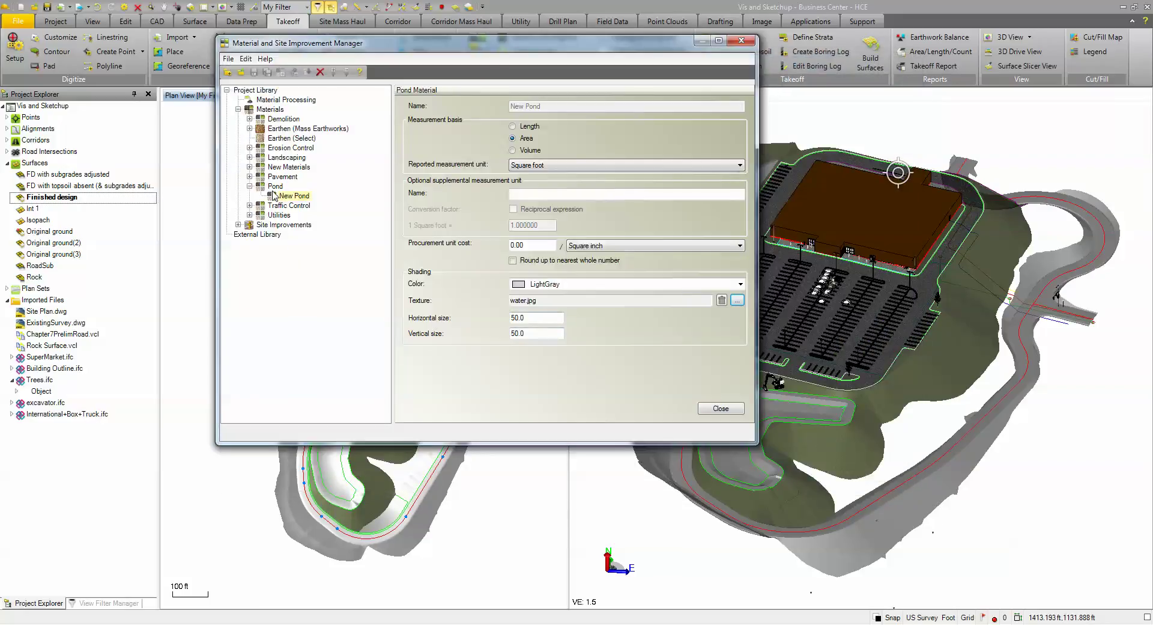
- Inspect the Landscaping RipRap material's RipRap.jpg texture, return to New Pond, and close the manager
click(250, 157)
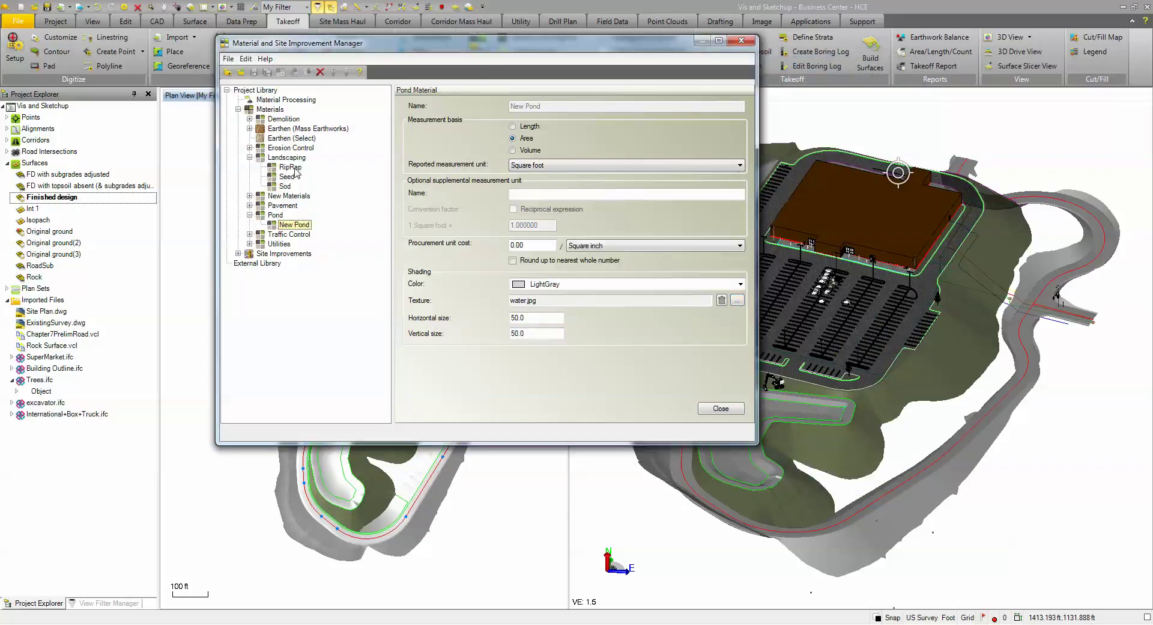
click(293, 168)
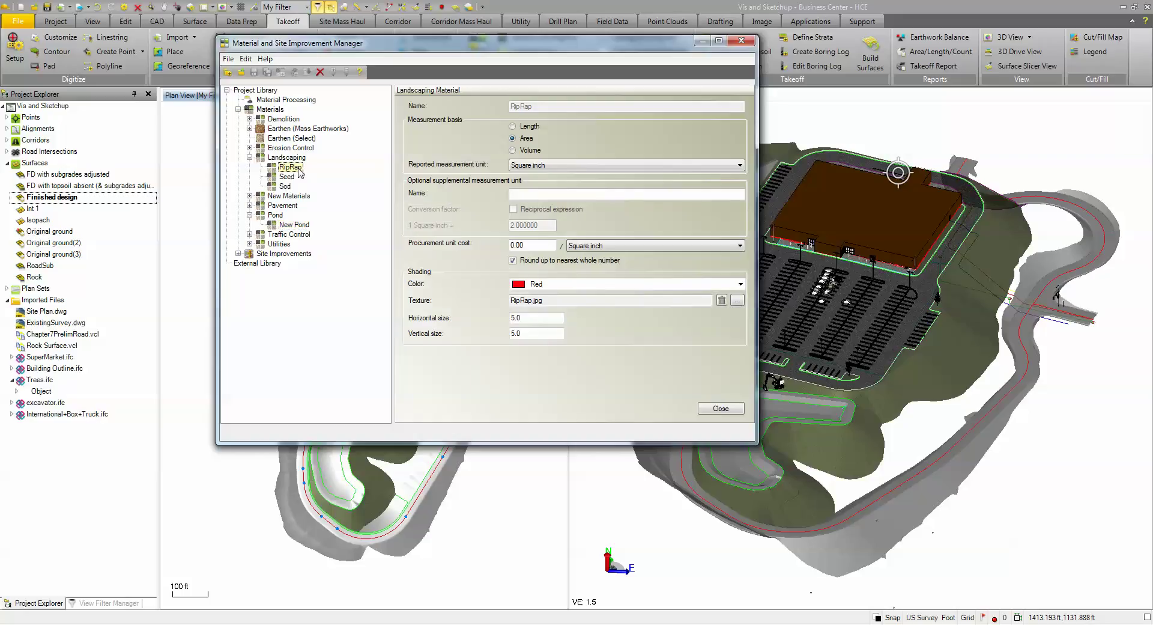
click(737, 299)
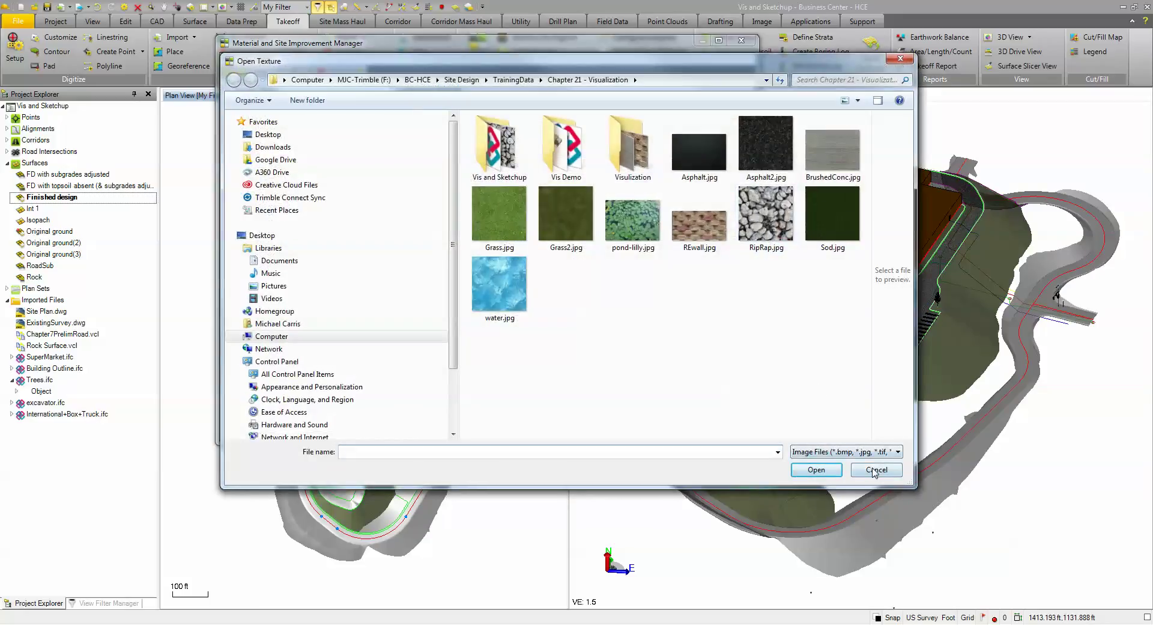
click(876, 469)
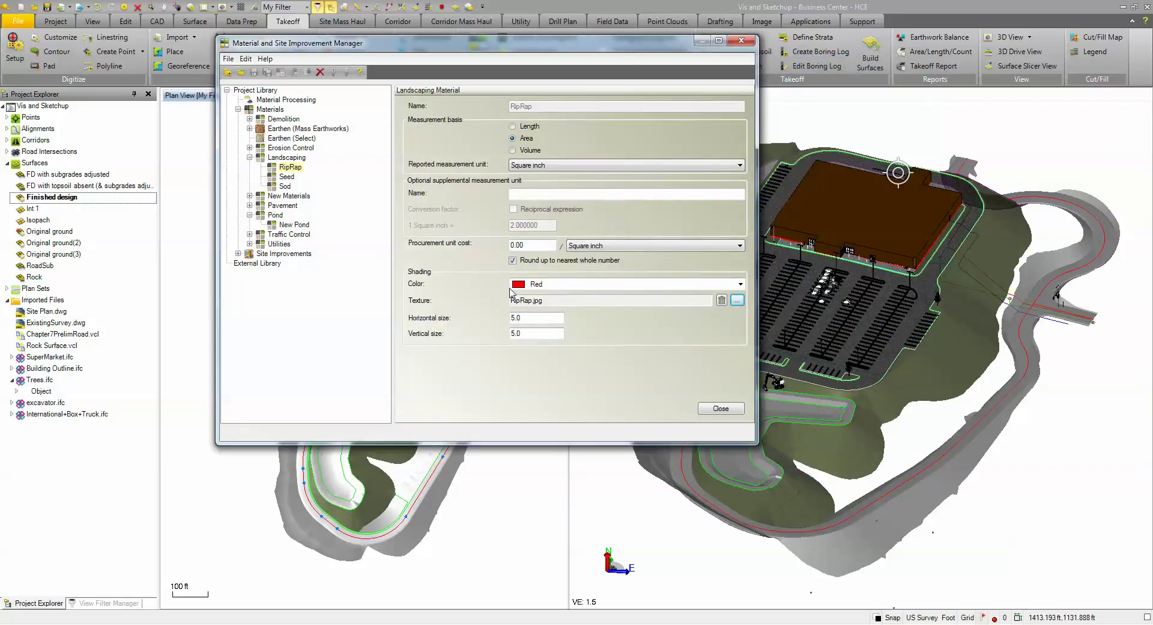
click(293, 224)
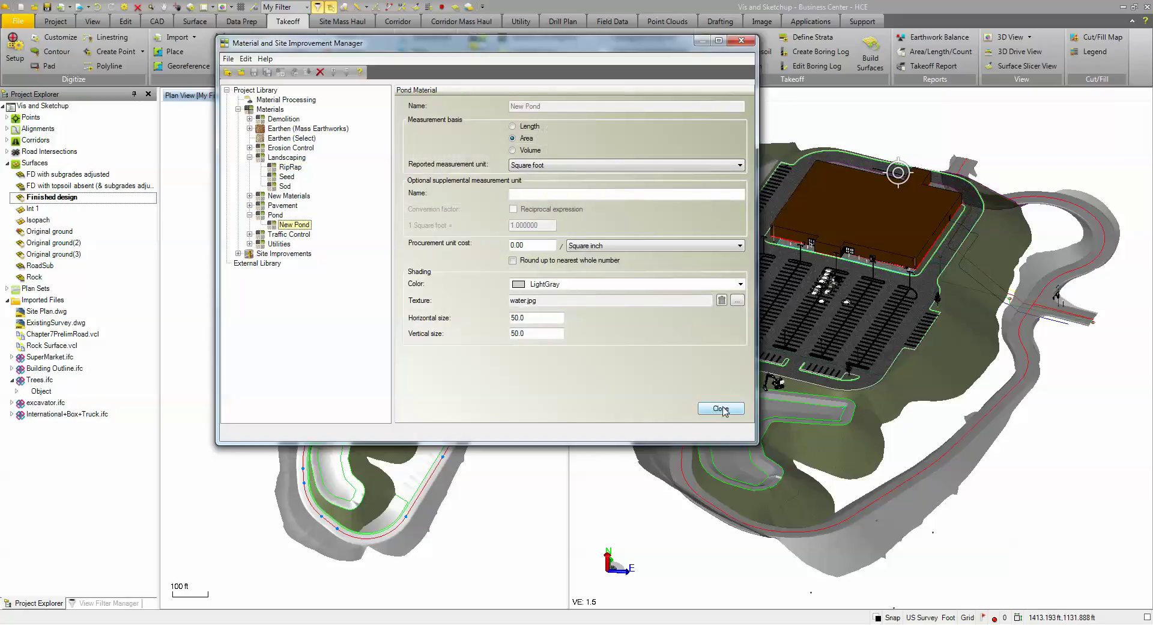
click(720, 408)
- Start a new surface texture on the Finished design surface from the Surface tools
scroll(413, 474, up, 3)
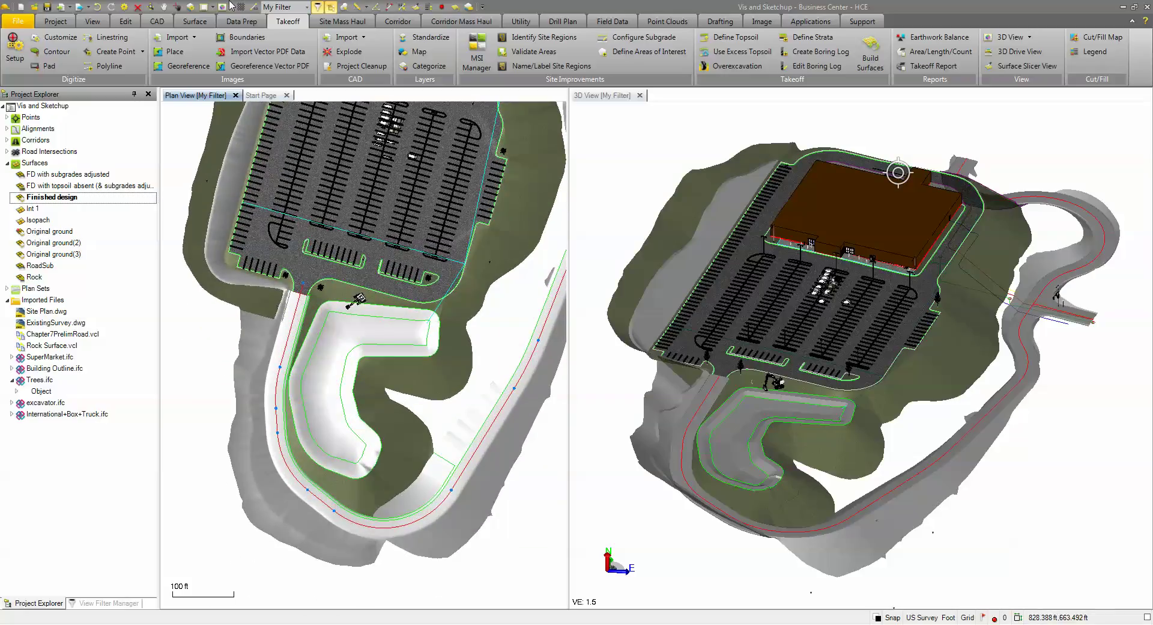
click(198, 21)
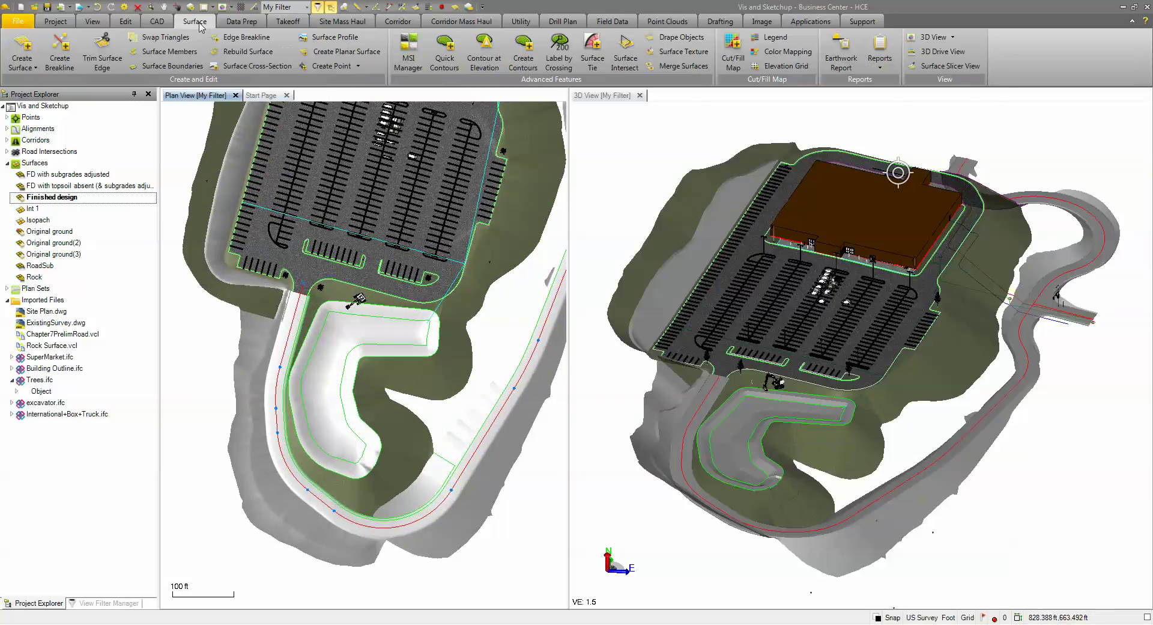
click(685, 54)
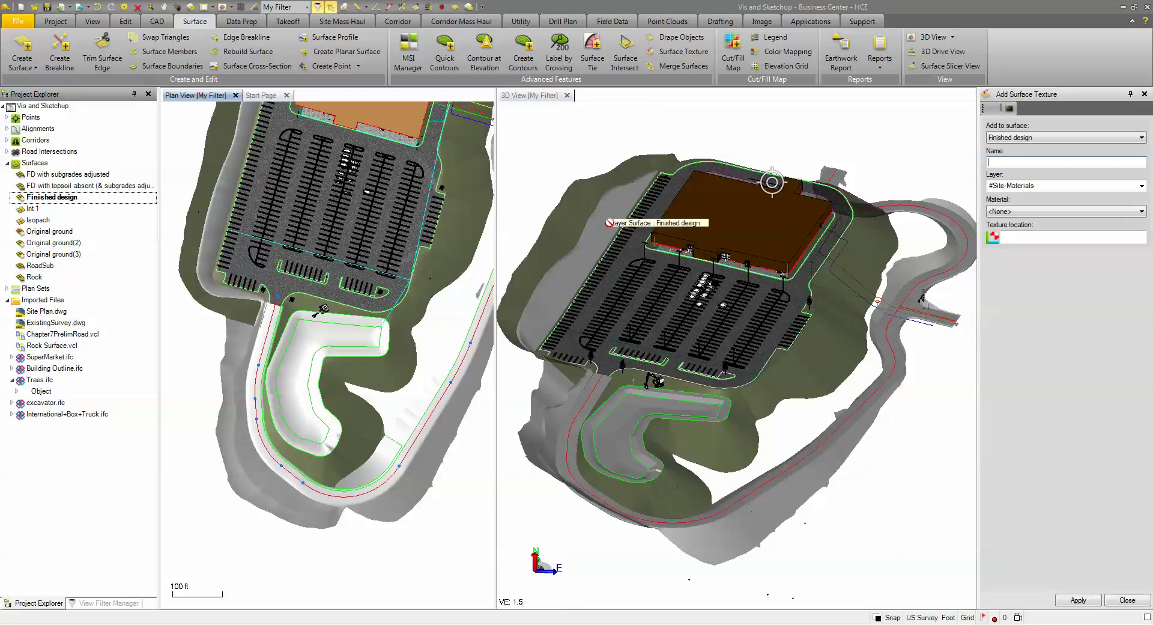
click(244, 23)
click(279, 23)
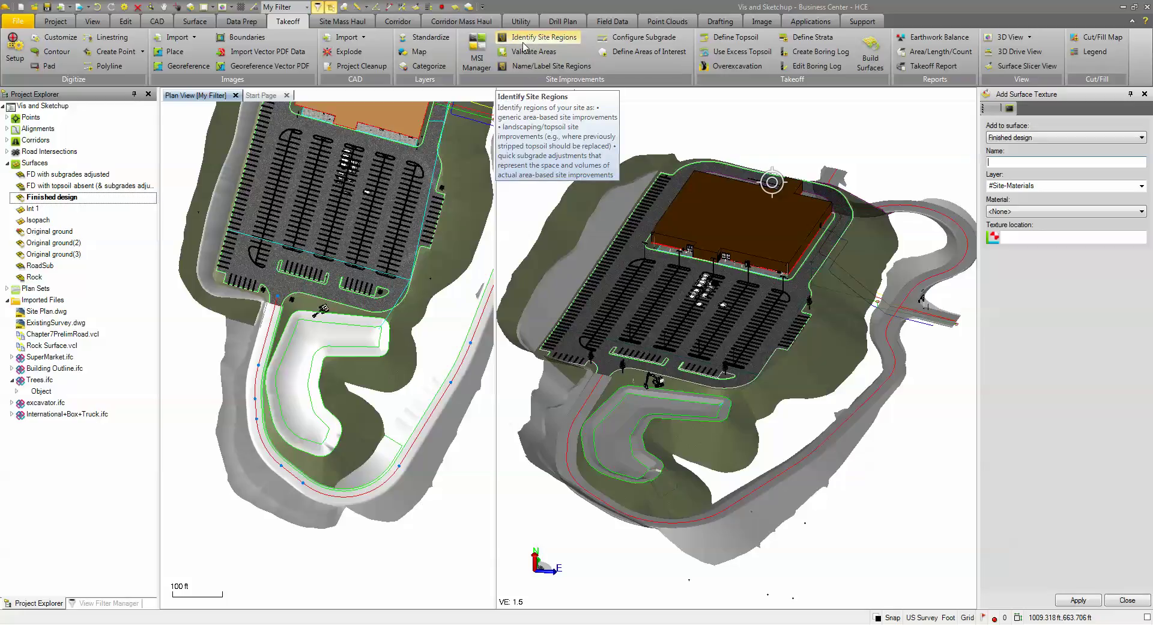
click(197, 22)
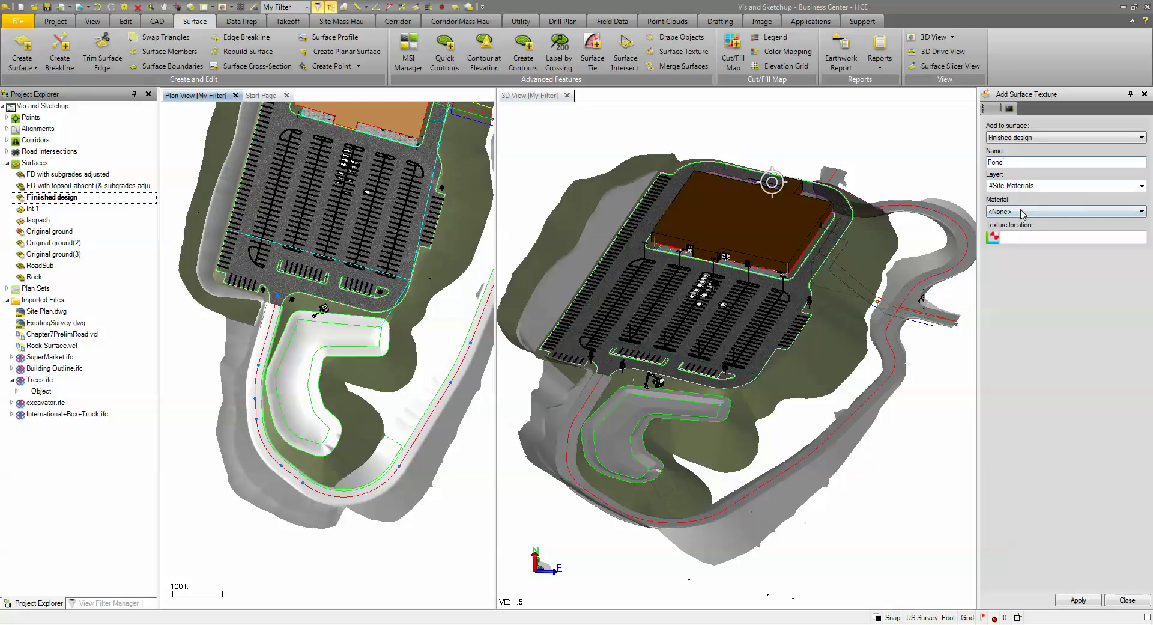
- Assign the Pond ▸ New Pond material and begin renaming the texture to 'Rip'
click(1028, 210)
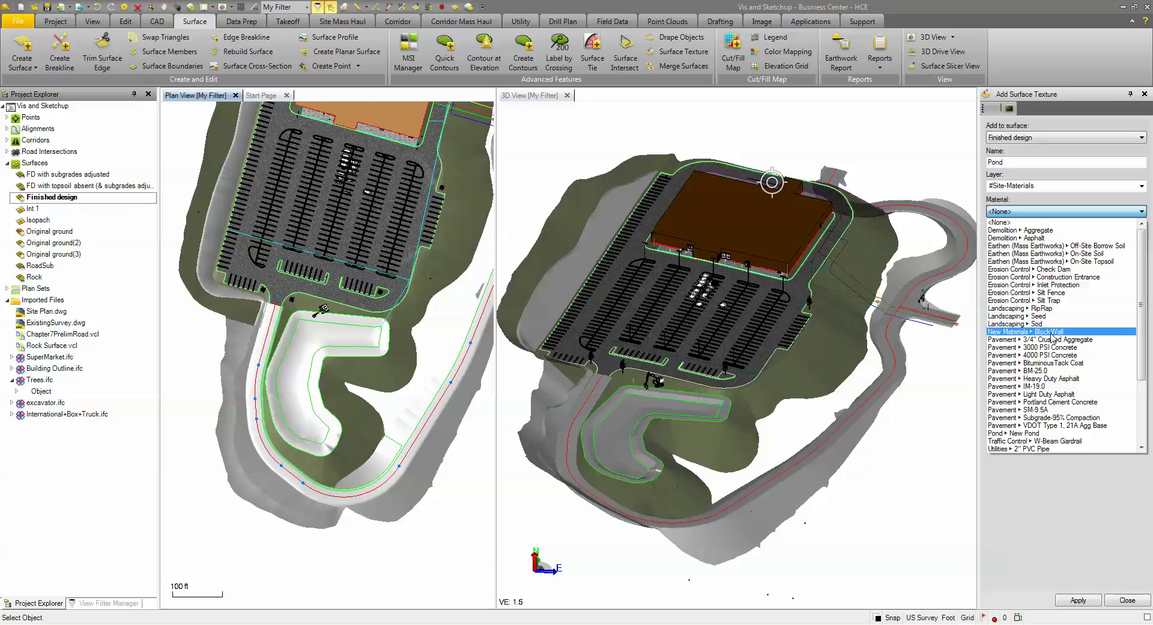
click(1039, 433)
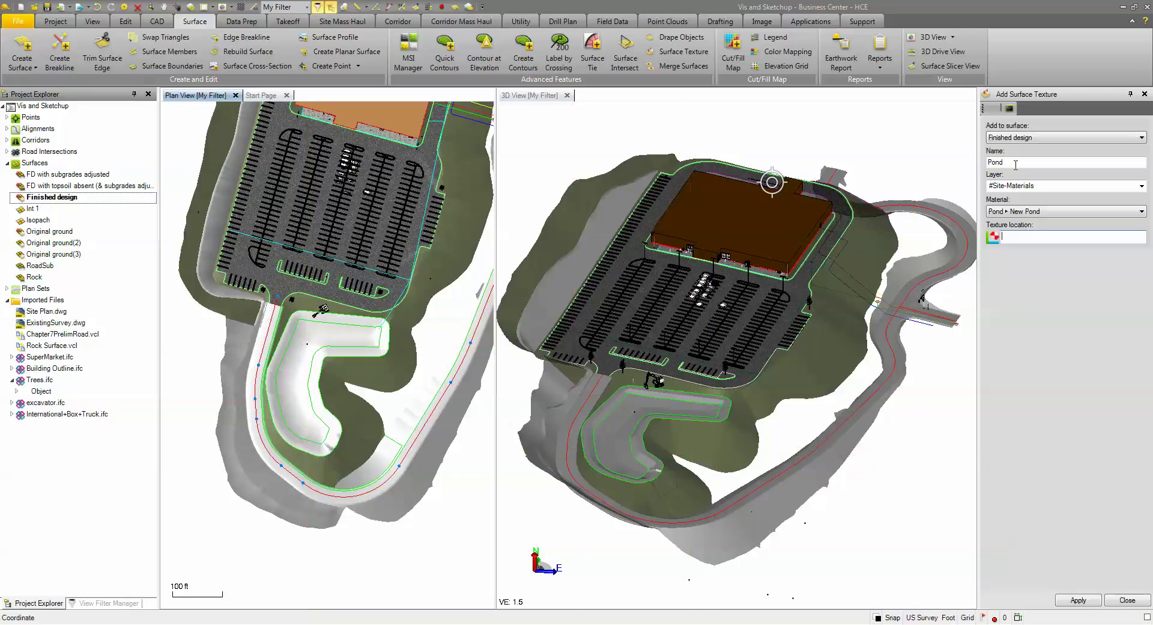
drag(1015, 162, 928, 181)
text(RipRap)
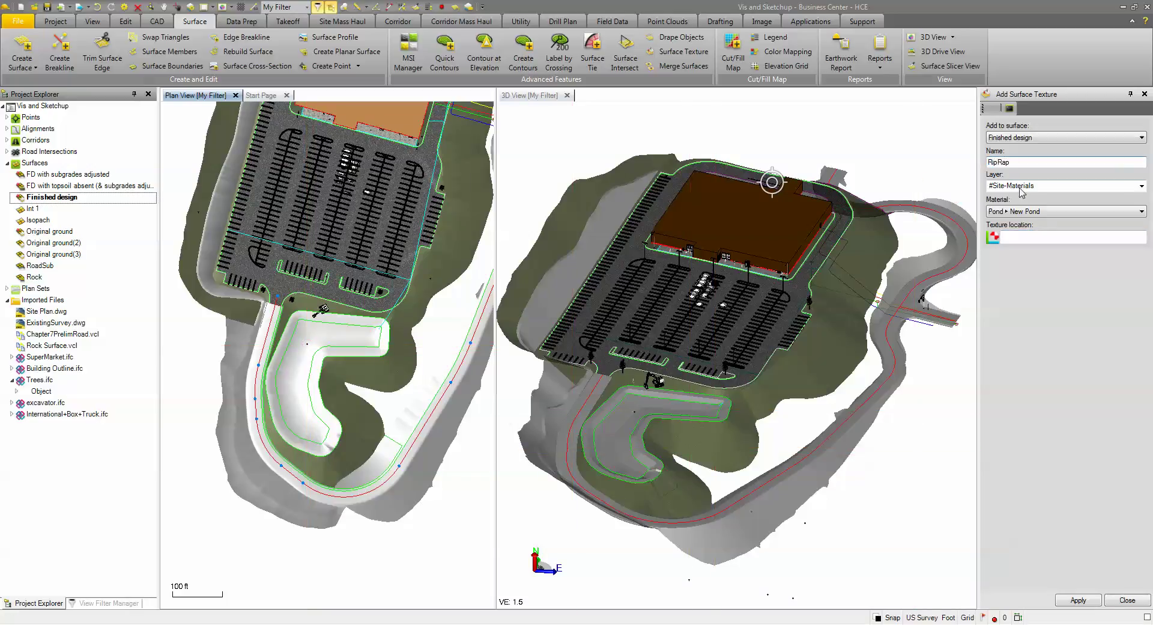
- Switch the RipRap texture's material to Landscaping ▸ RipRap and close the texture panel
click(1042, 213)
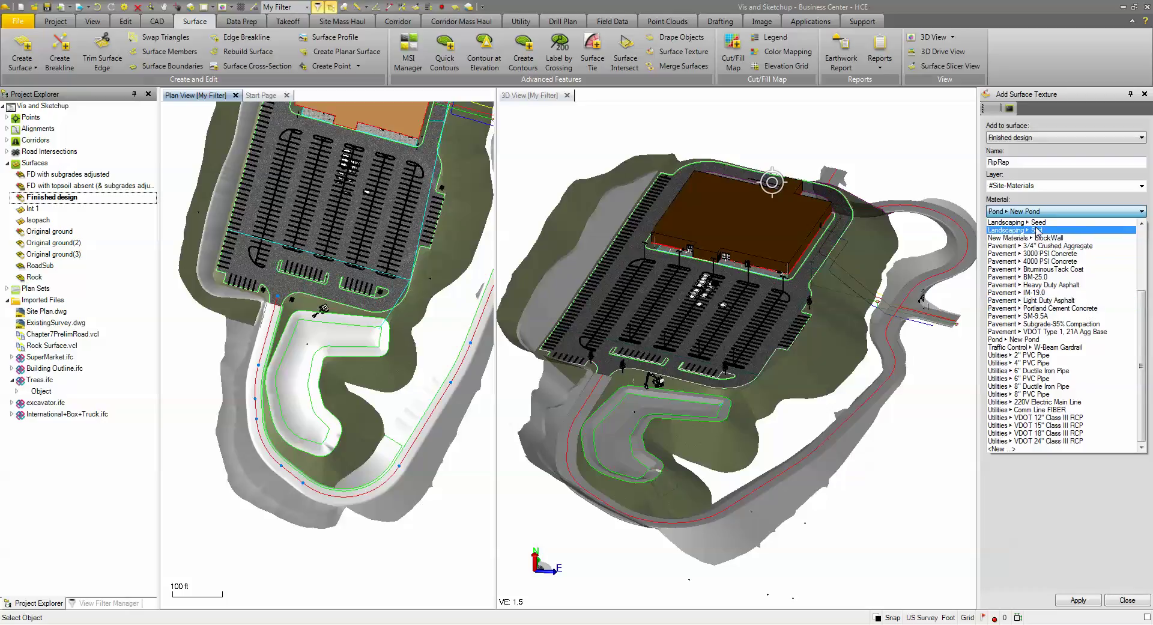
scroll(1052, 223, up, 2)
click(1041, 262)
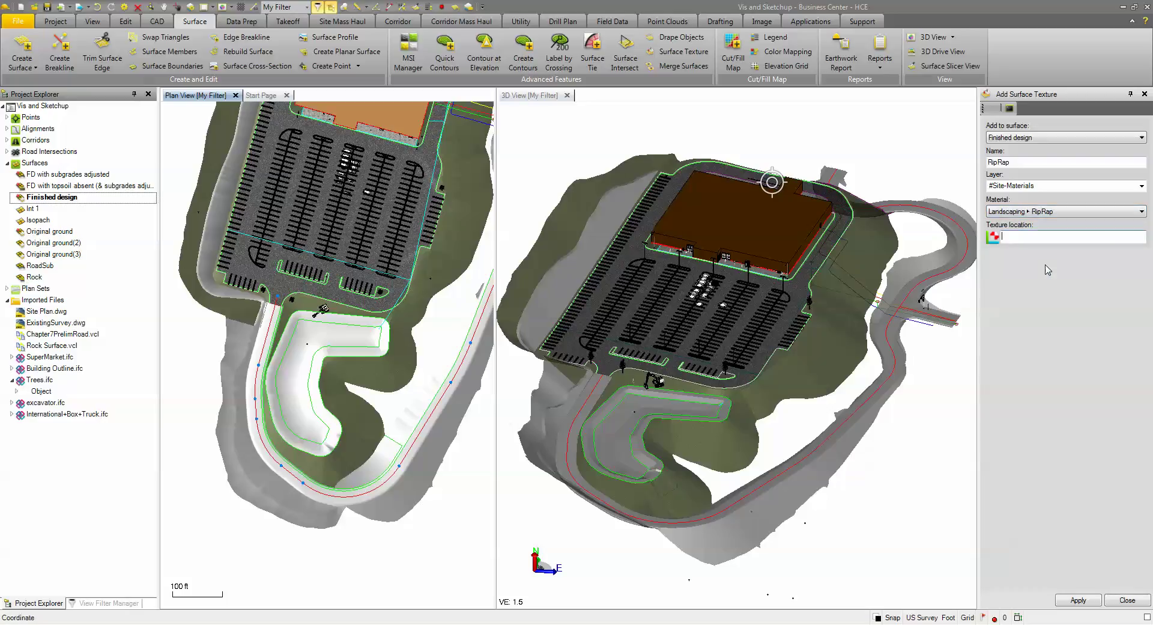
scroll(322, 307, up, 3)
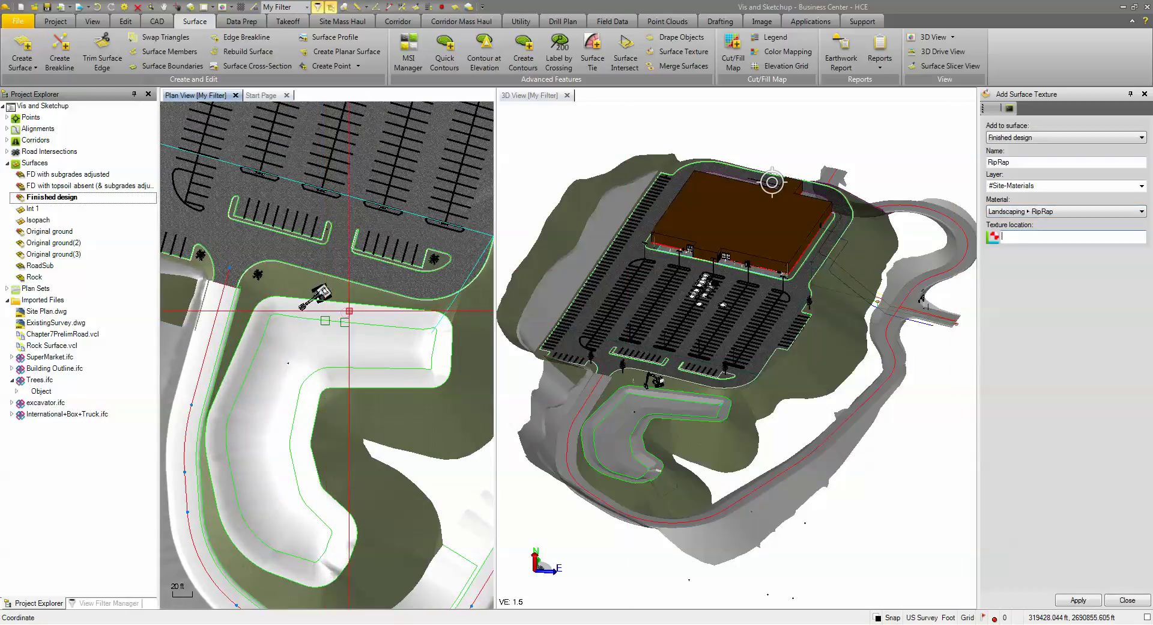
click(1145, 600)
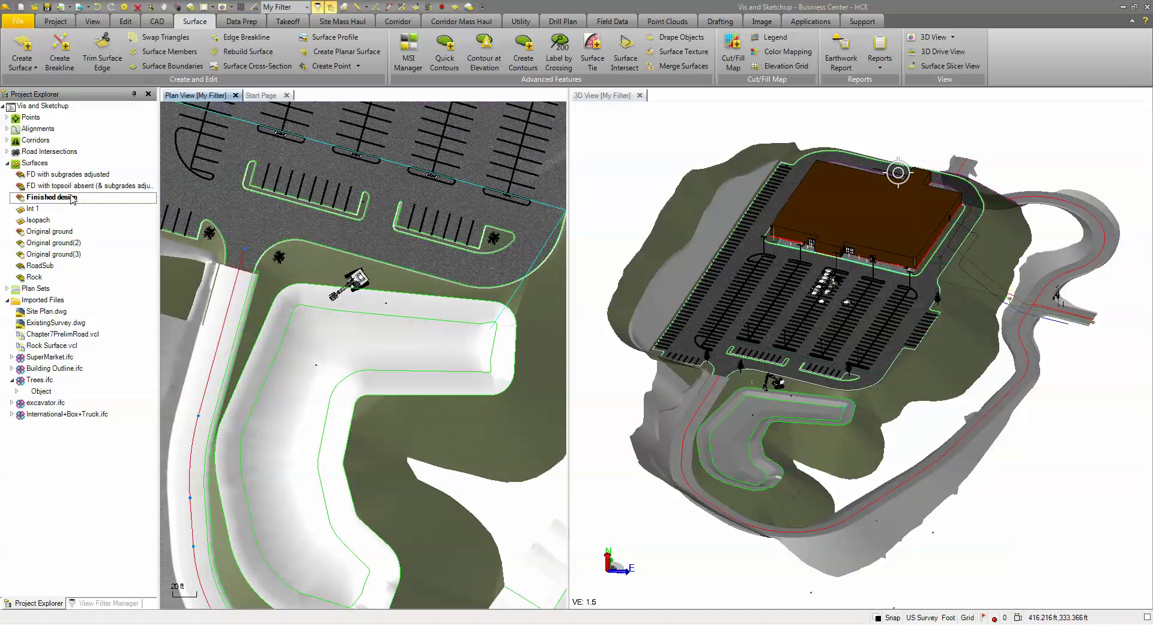
- Rebuild the Finished design surface to apply the water and riprap textures
right_click(71, 197)
click(108, 218)
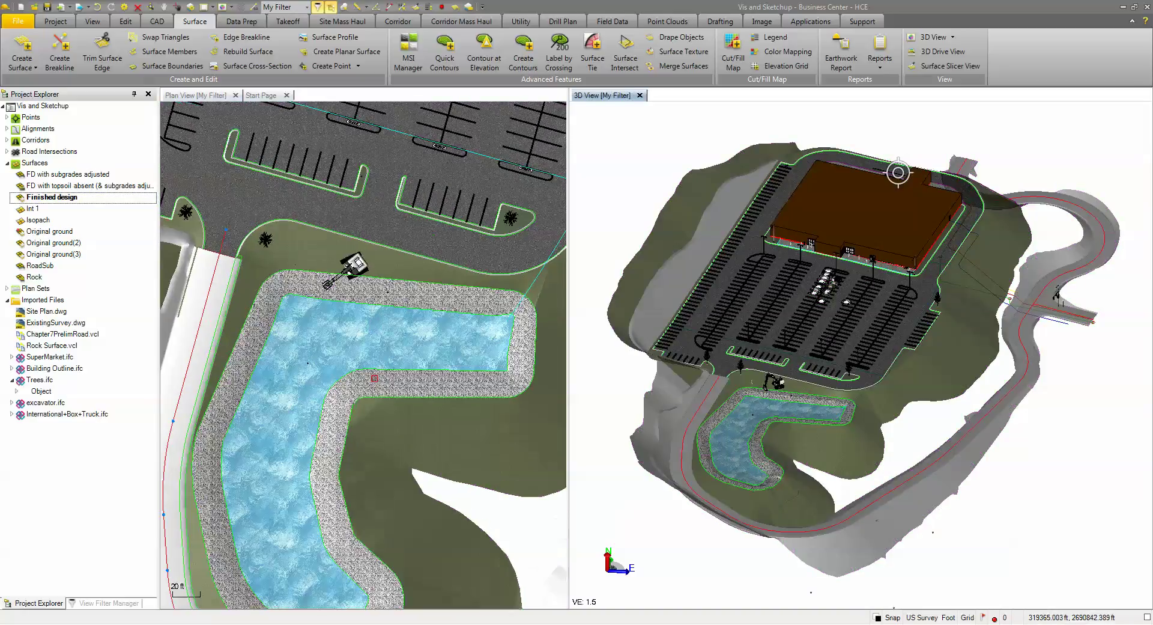
scroll(348, 360, up, 1)
- Zoom around the pond in 3D and move across the parking lot toward the building
scroll(775, 420, up, 3)
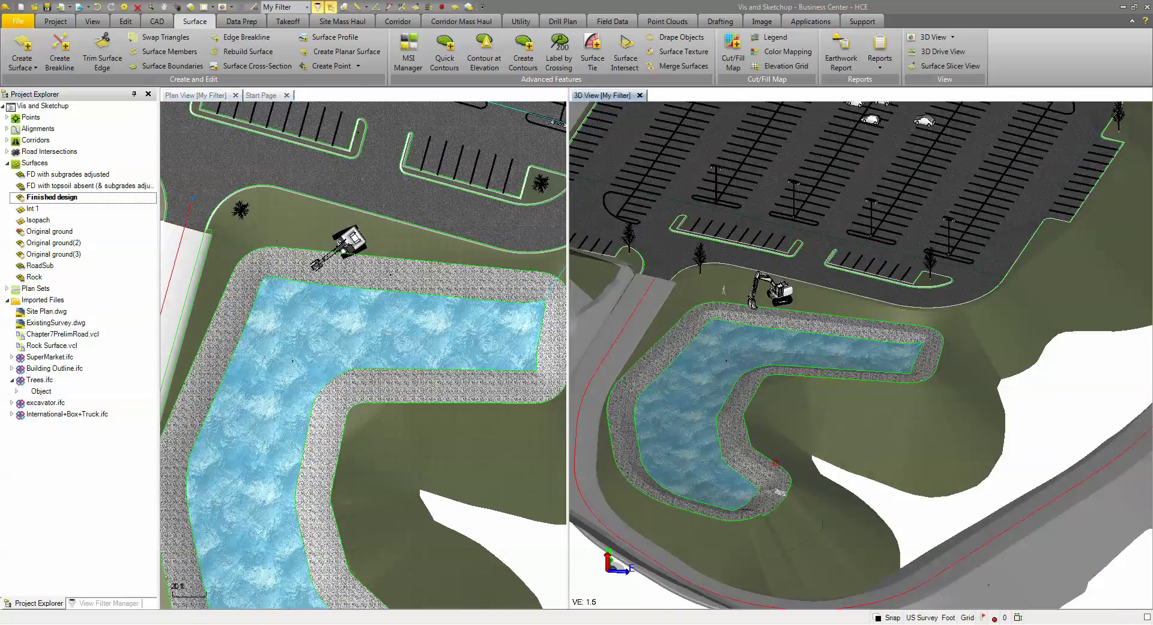
scroll(782, 392, up, 5)
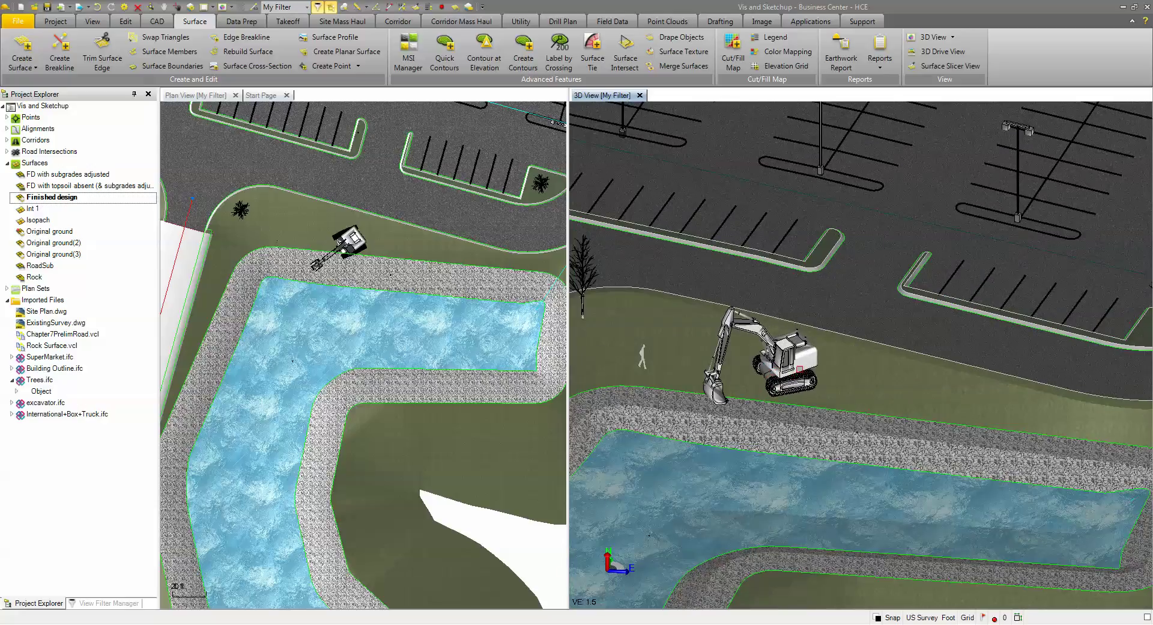
scroll(781, 391, down, 2)
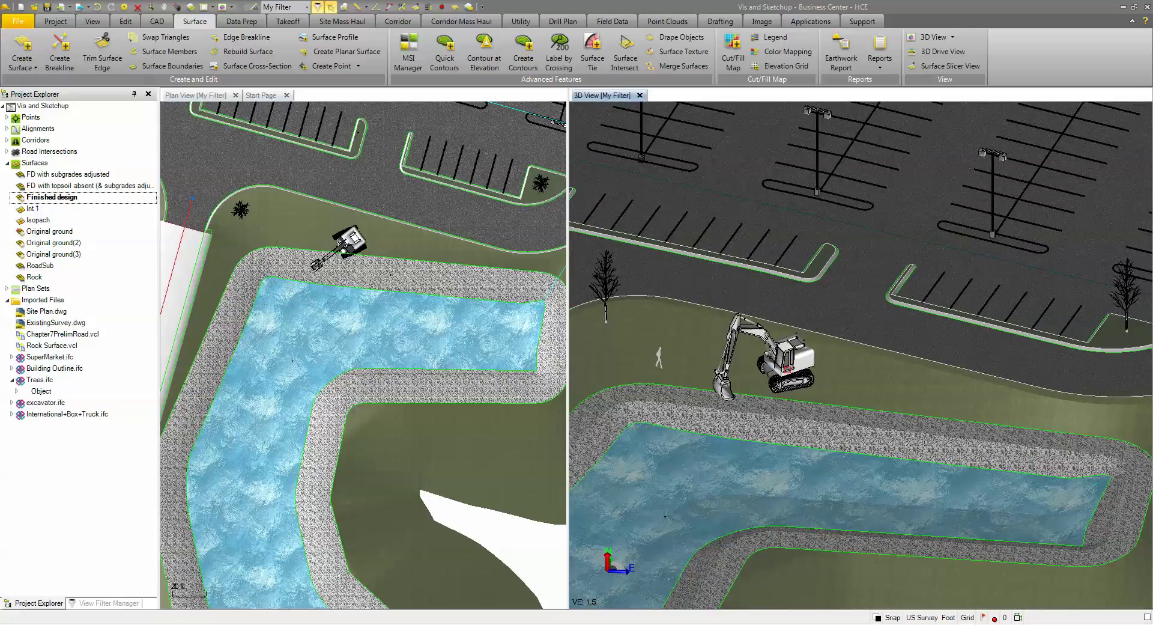
scroll(776, 406, down, 1)
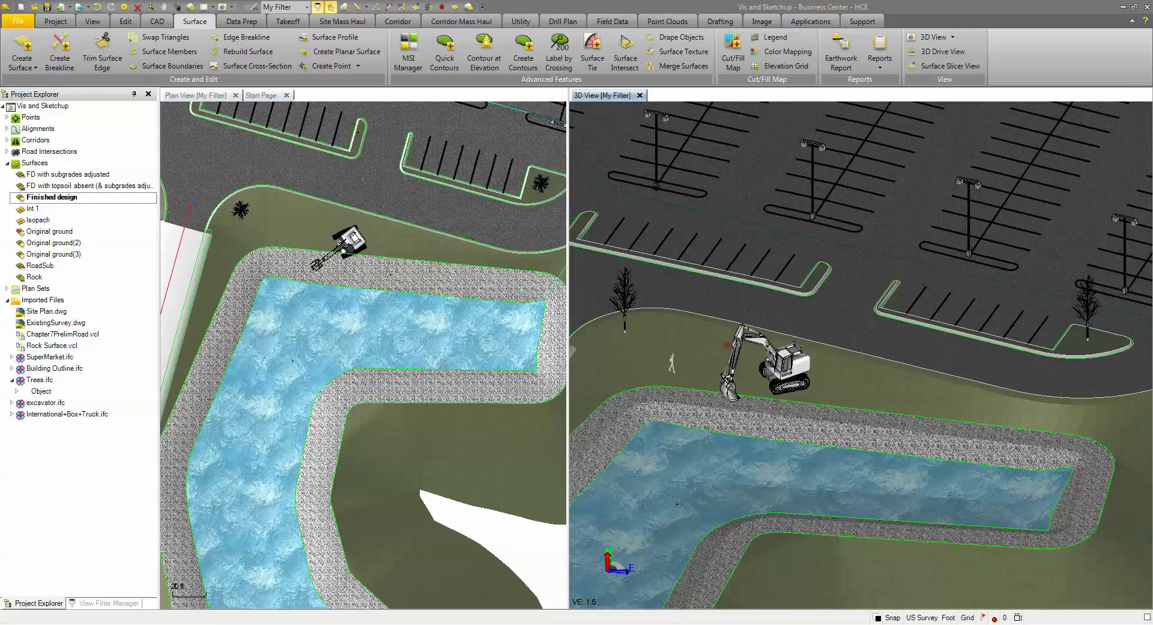
middle_drag(727, 345, 844, 289)
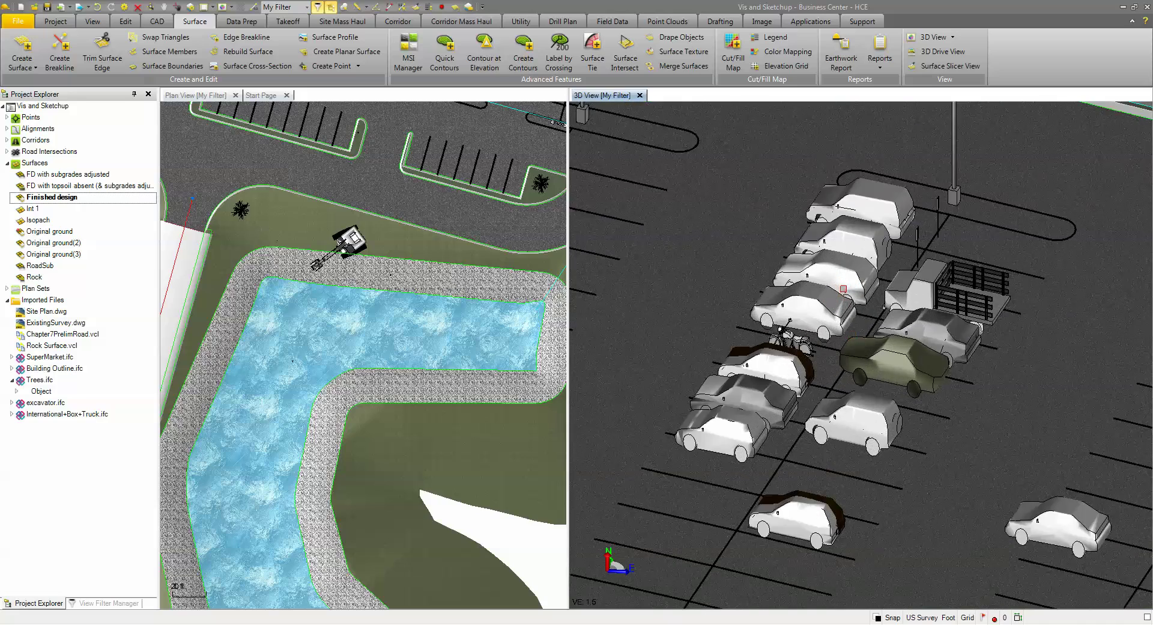
- Pan to the building corner and orbit to view the building's south side
scroll(914, 354, down, 5)
scroll(916, 312, up, 5)
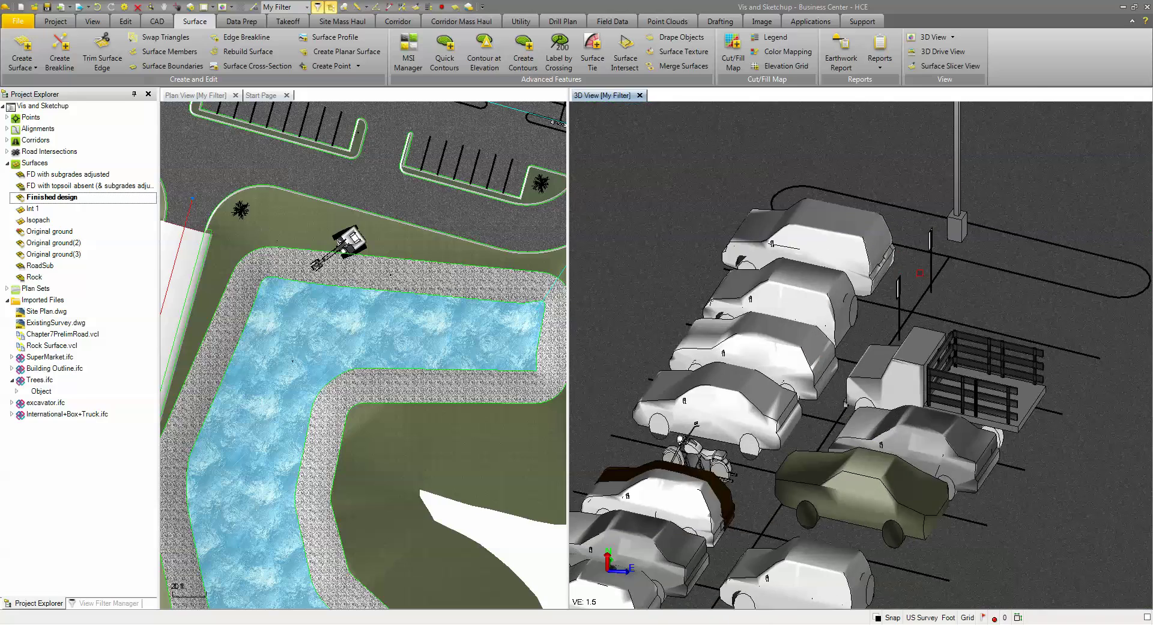
scroll(919, 273, down, 2)
scroll(898, 333, up, 6)
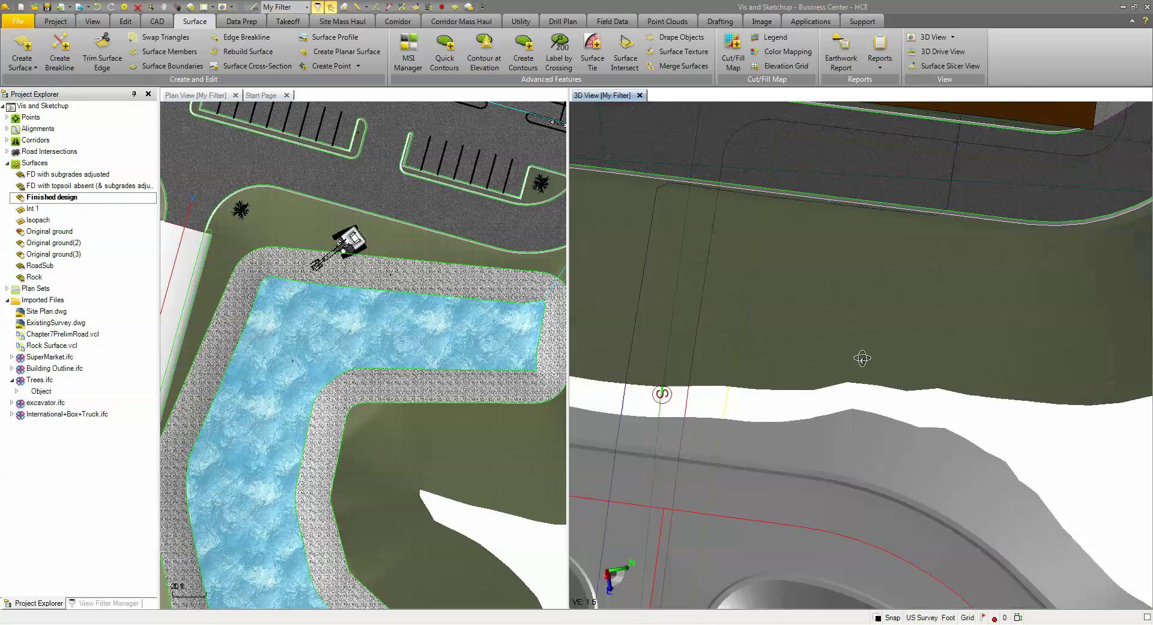
scroll(950, 324, down, 6)
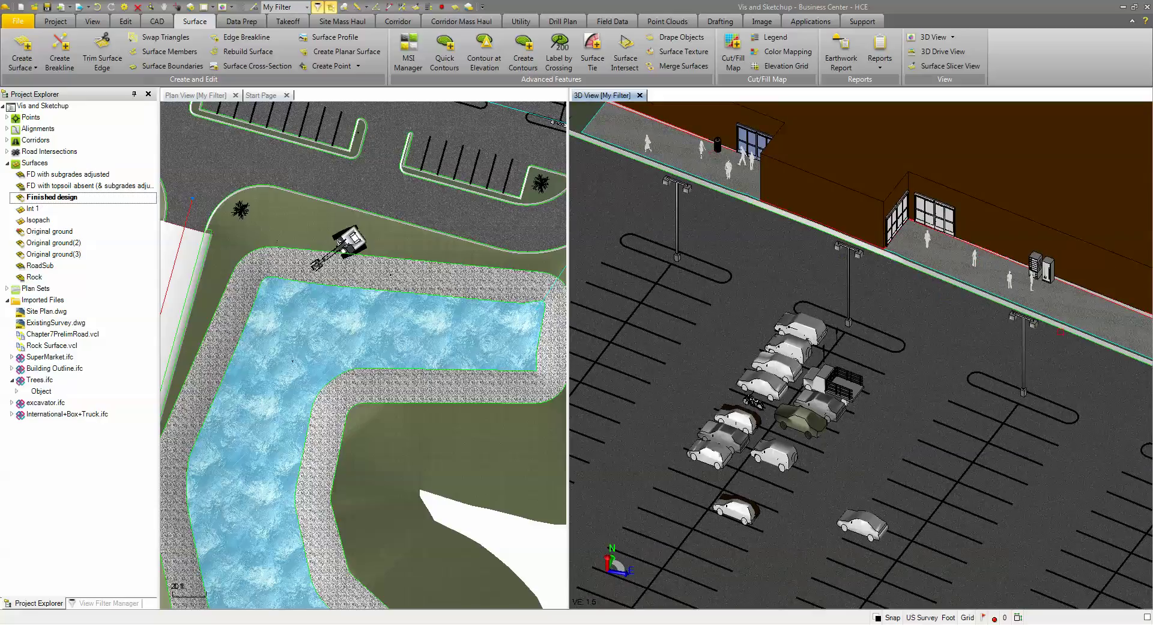
middle_drag(961, 337, 708, 291)
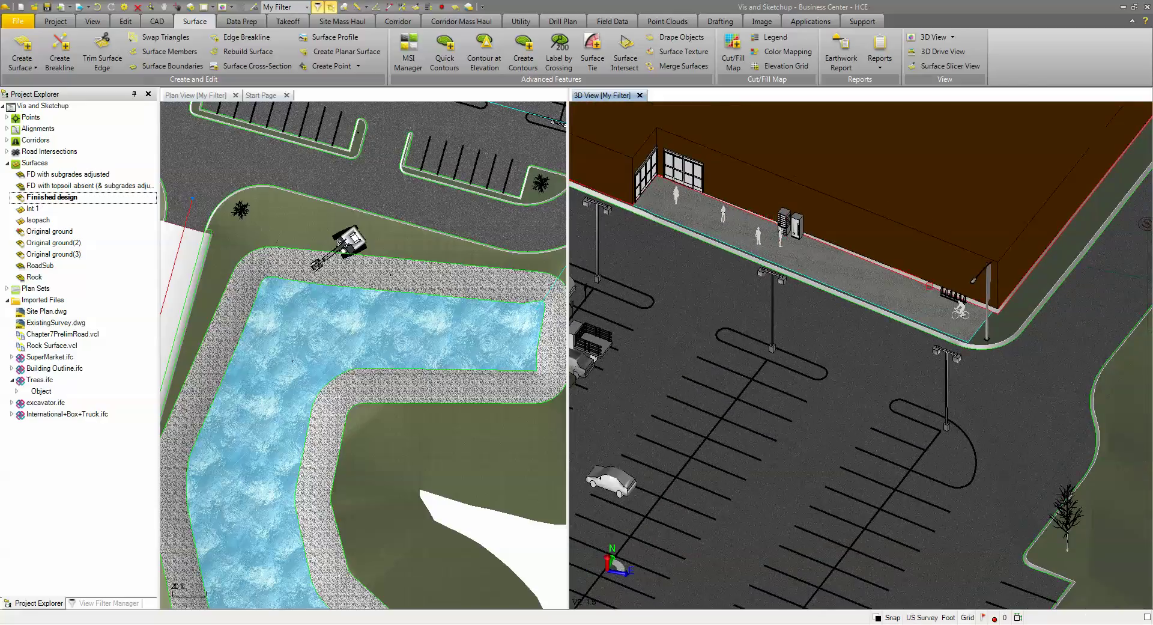
scroll(970, 154, down, 8)
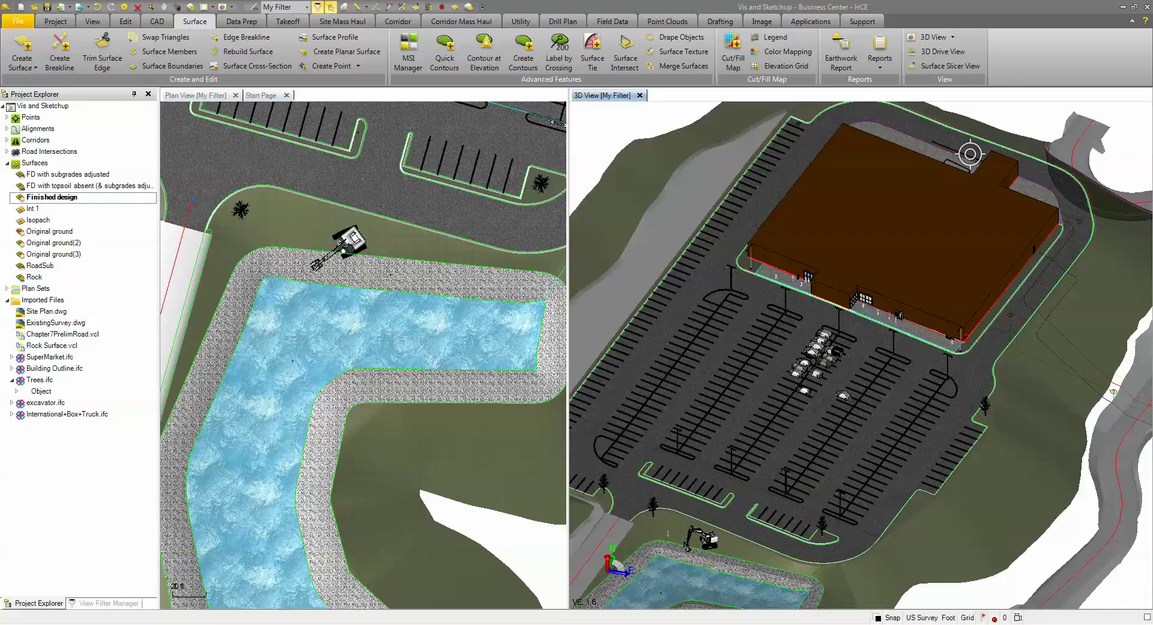
middle_drag(970, 154, 867, 441)
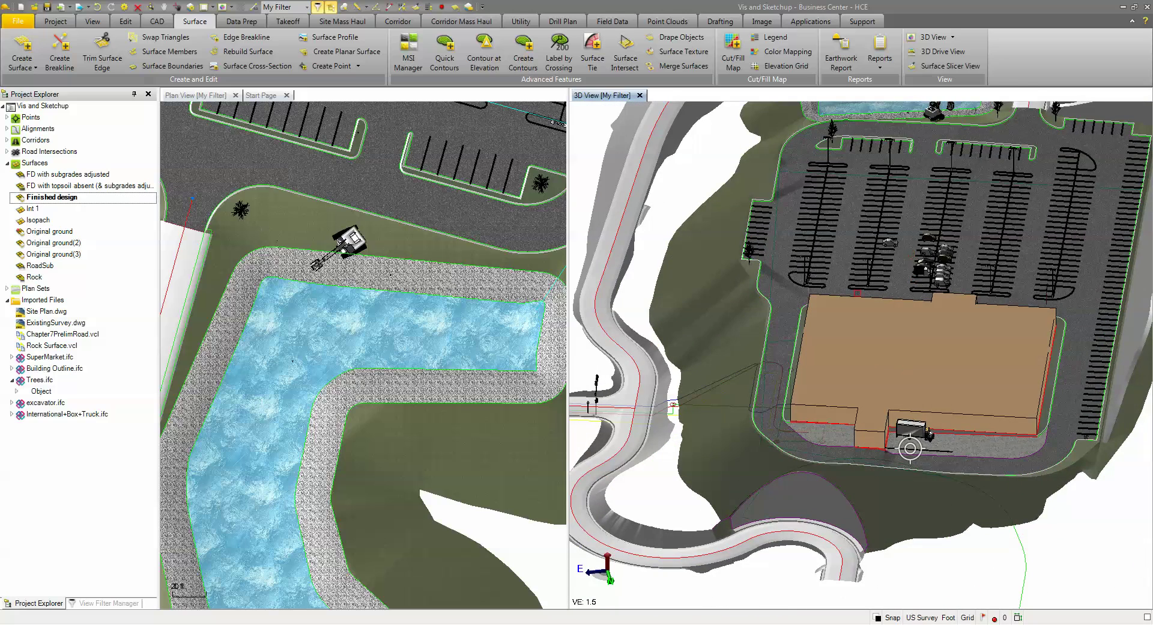
- Orbit to the building's other corner, then select the Finished design surface
middle_drag(910, 448, 881, 283)
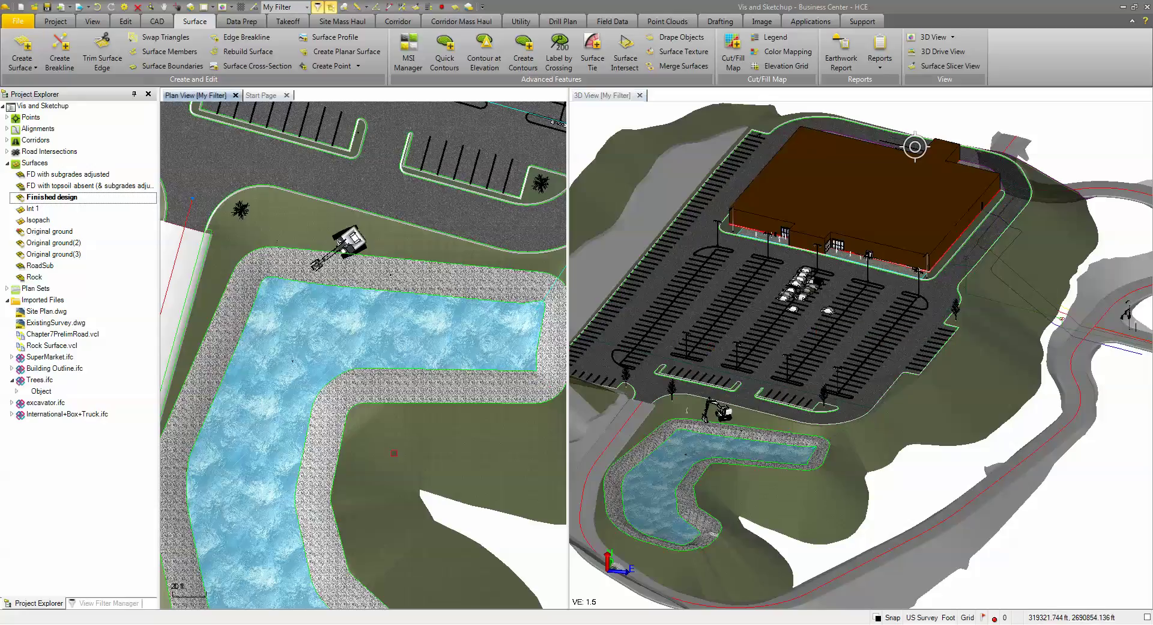
click(82, 200)
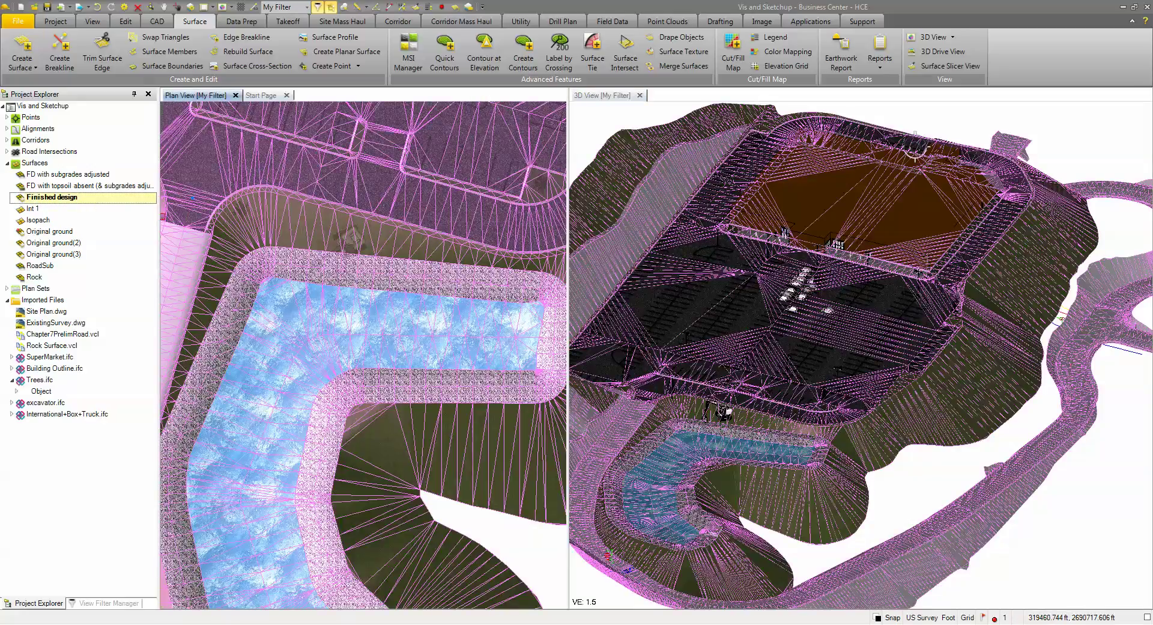
- Open a 3D Drive view of Finished design from a parking-lot start point and float it enlarged
right_click(110, 204)
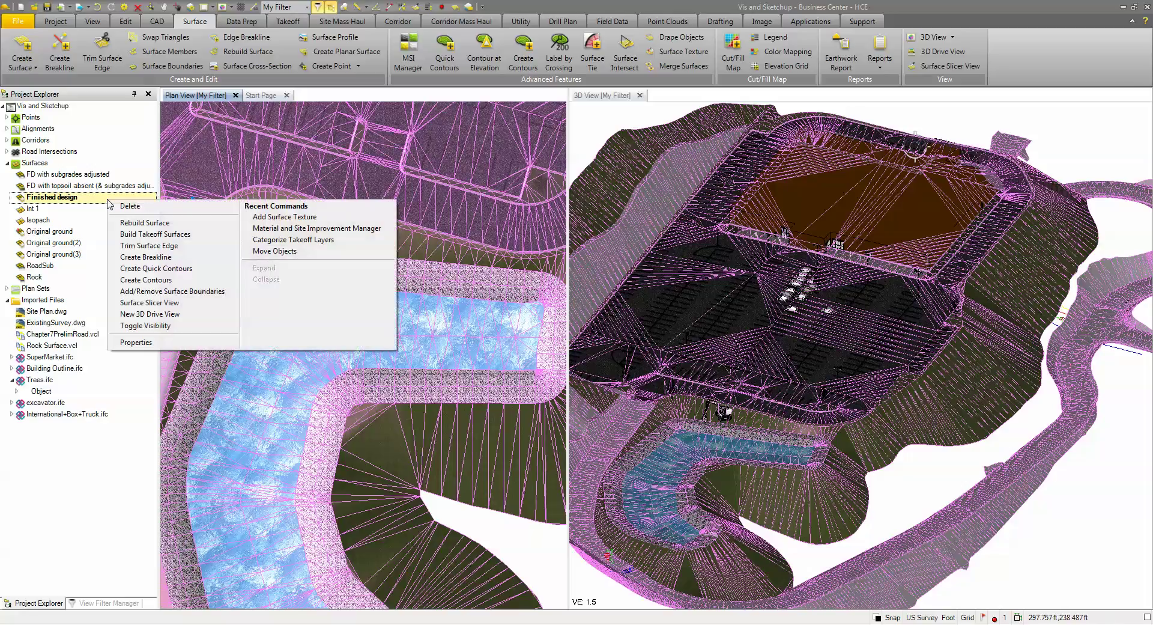
click(150, 315)
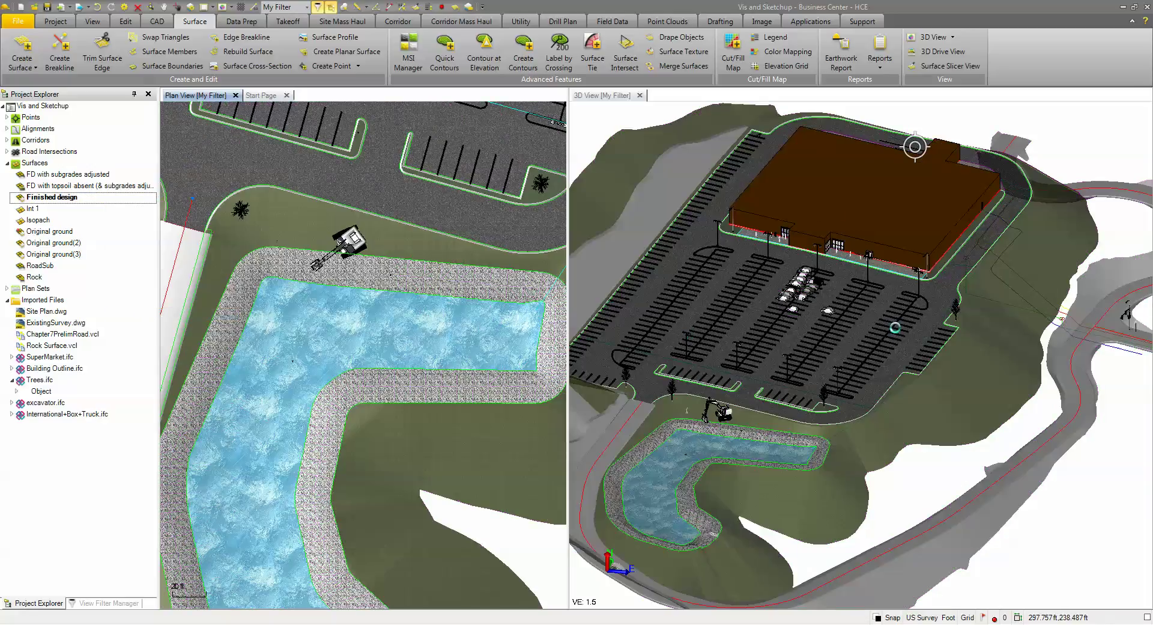
click(885, 342)
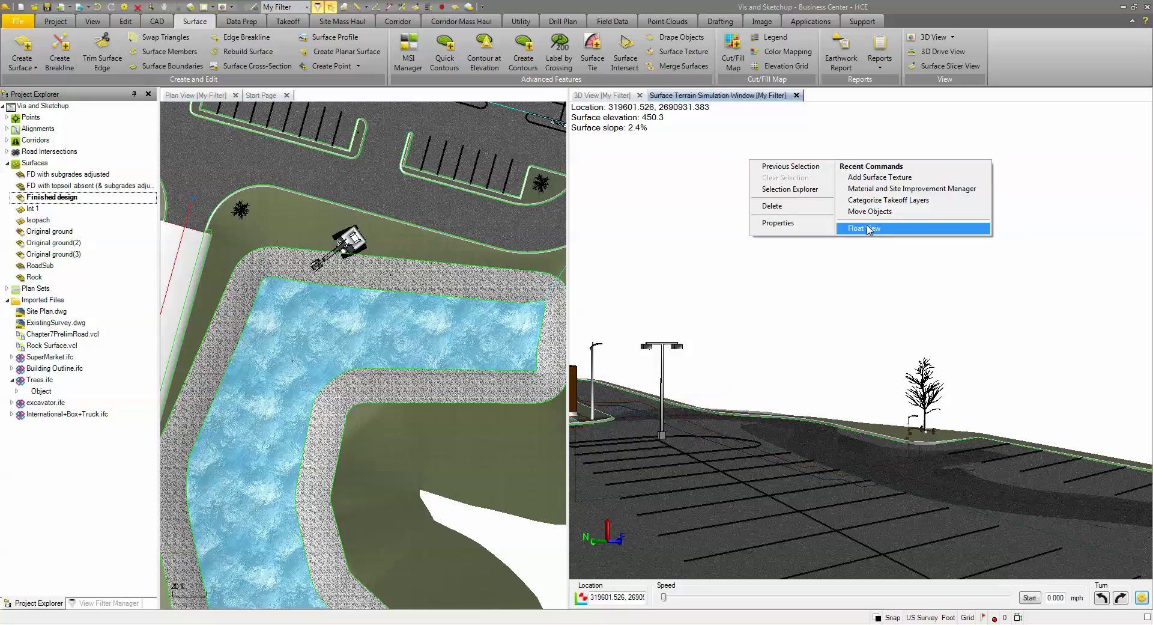
click(865, 228)
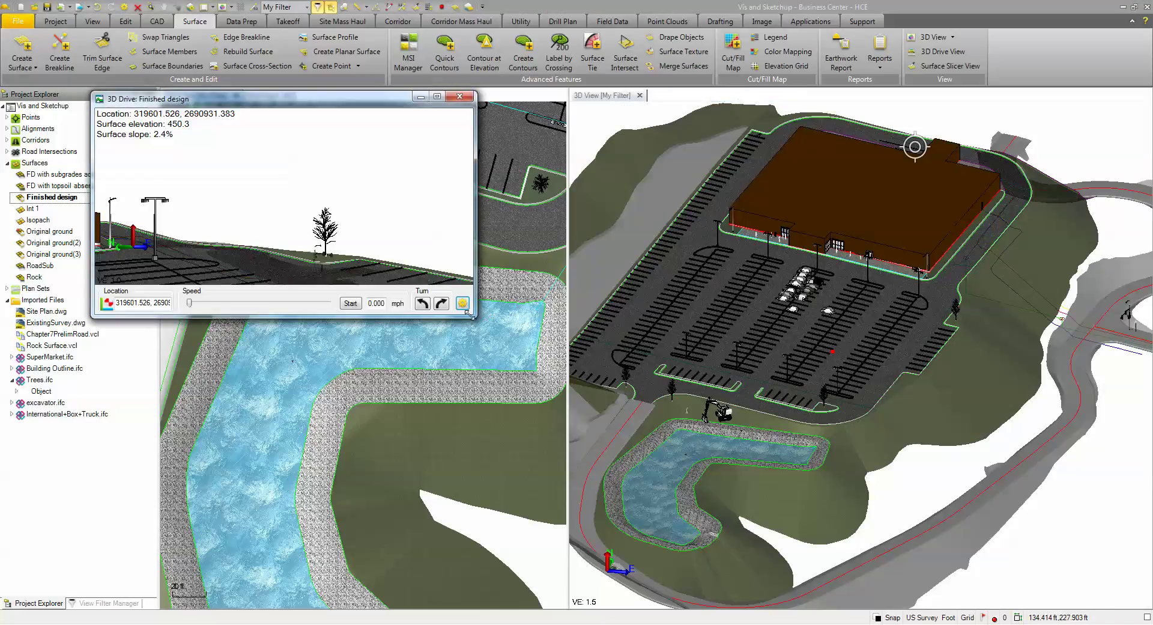
drag(471, 315, 1121, 605)
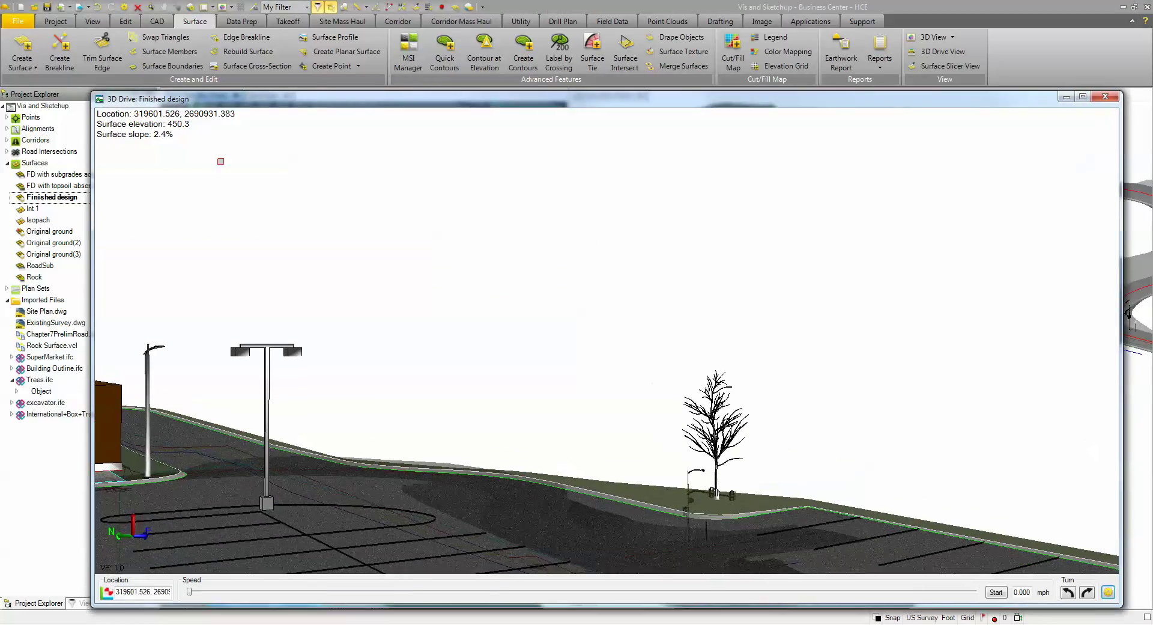
- Stretch the drive window to nearly full screen and aim the camera down and left toward the hillside
drag(89, 90, 52, 6)
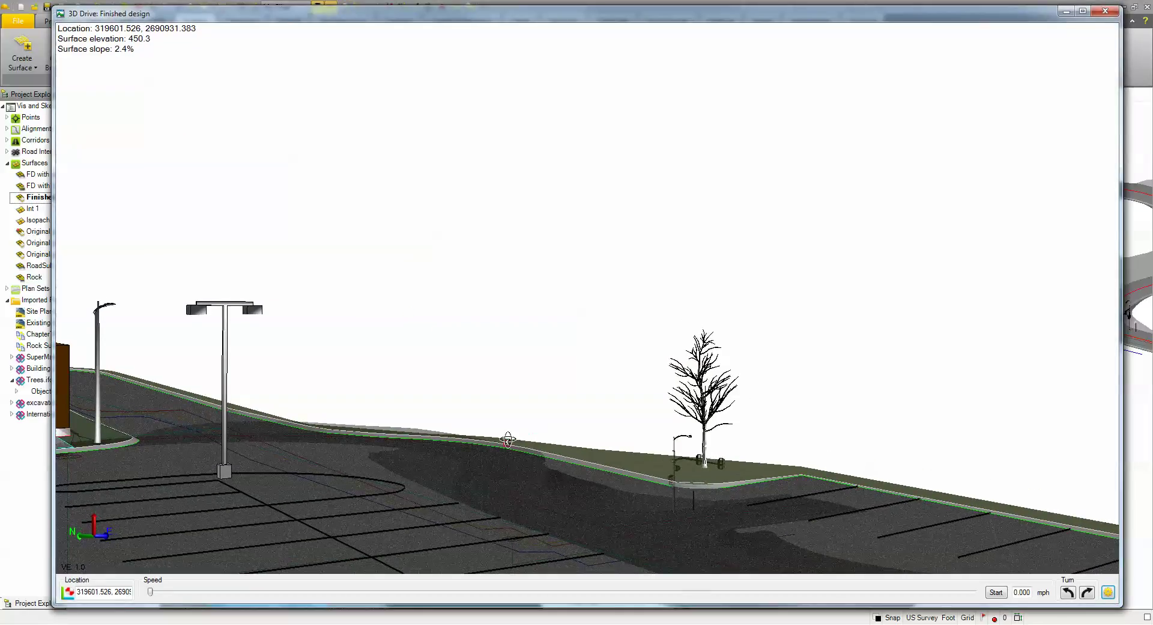
drag(508, 439, 900, 380)
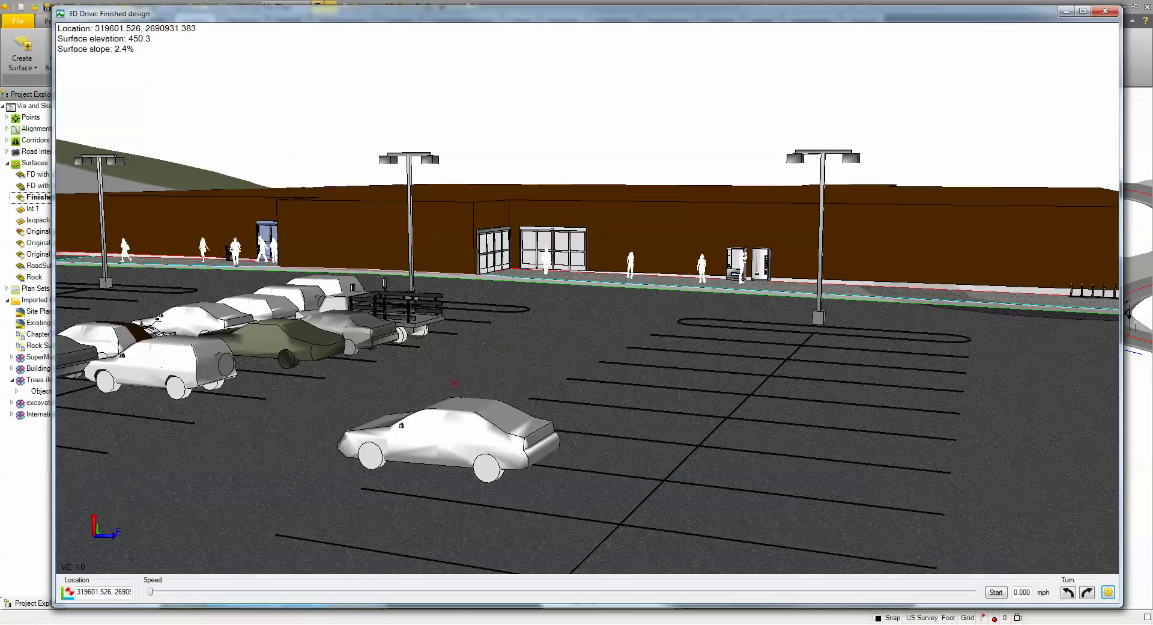
drag(455, 383, 416, 314)
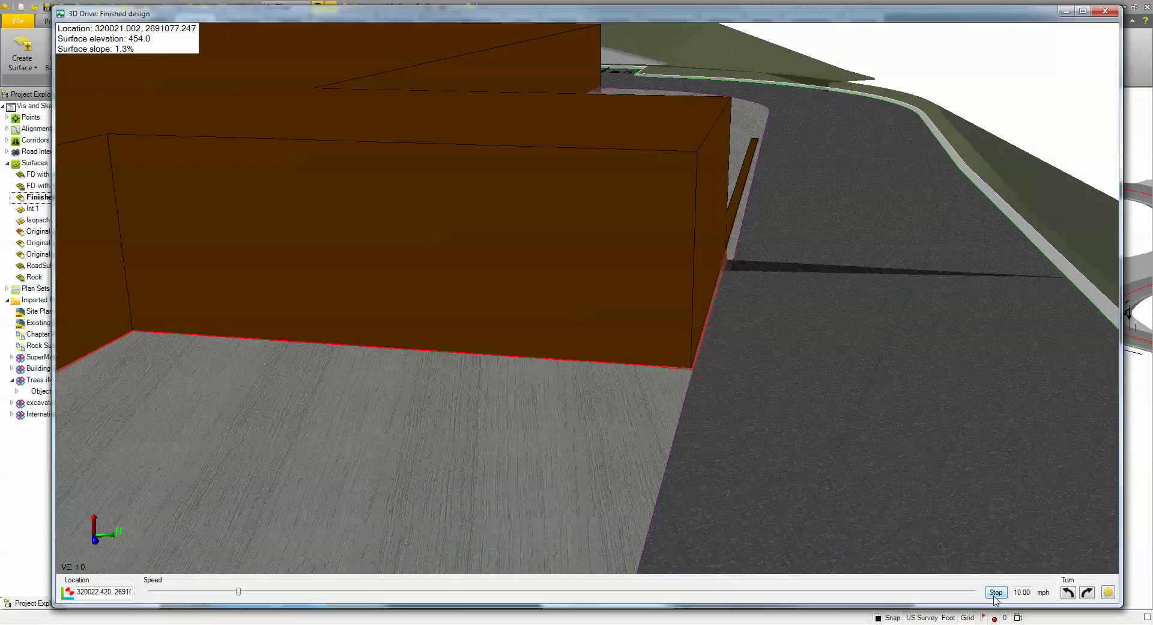
- Raise the drive speed to about 12.79 mph and steer left around the building's back corner
key(Up)
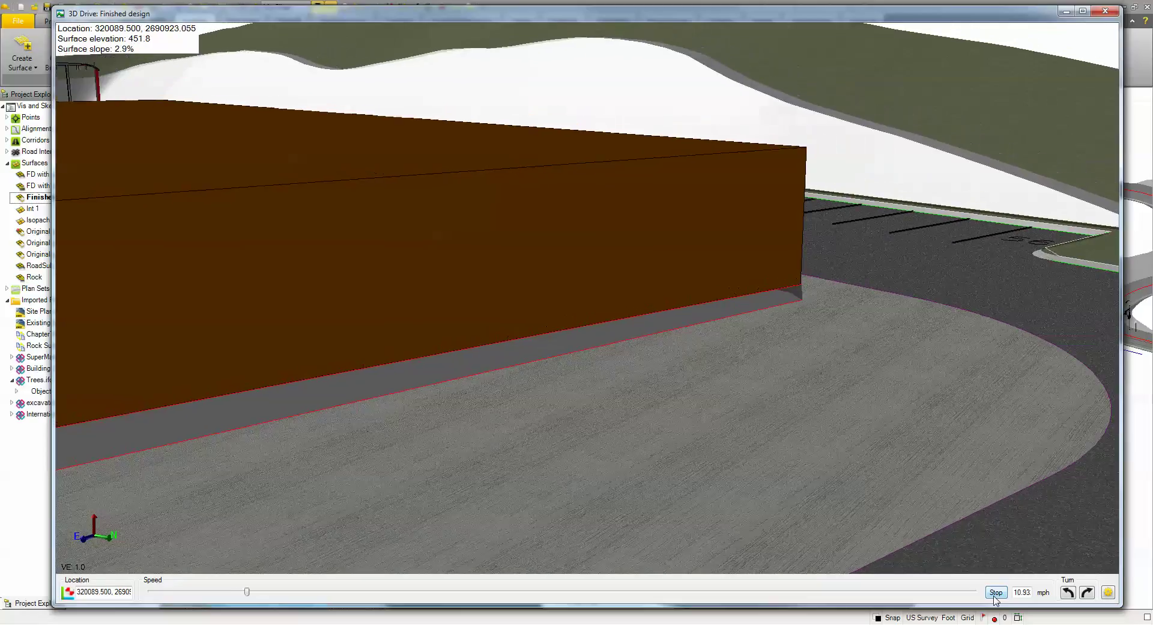
key(Up)
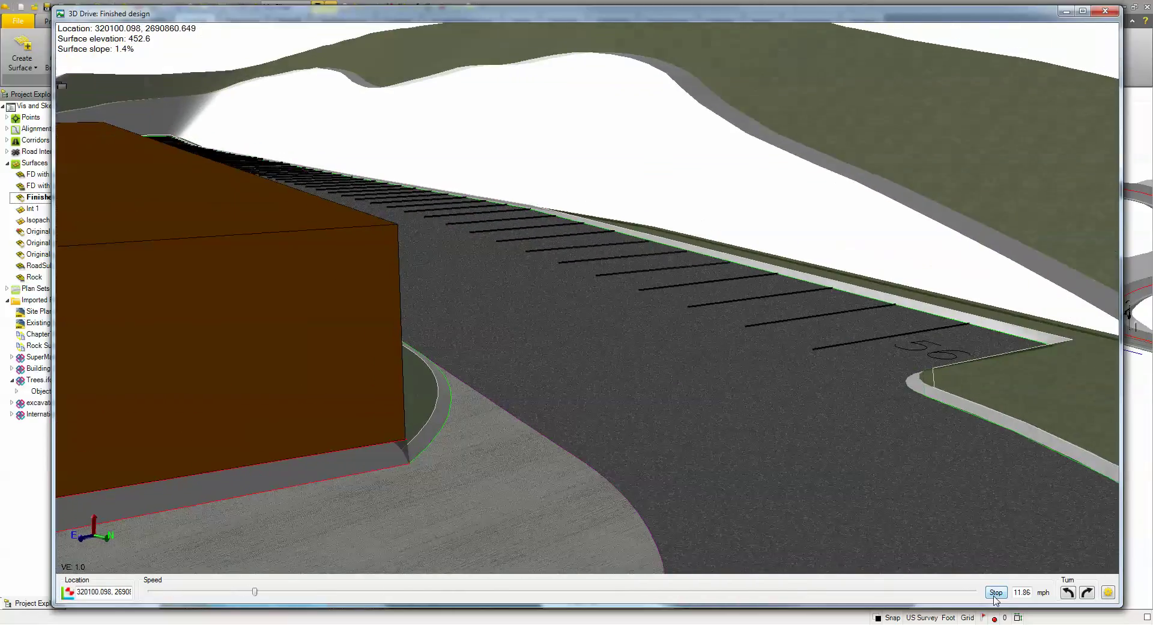
key(Left)
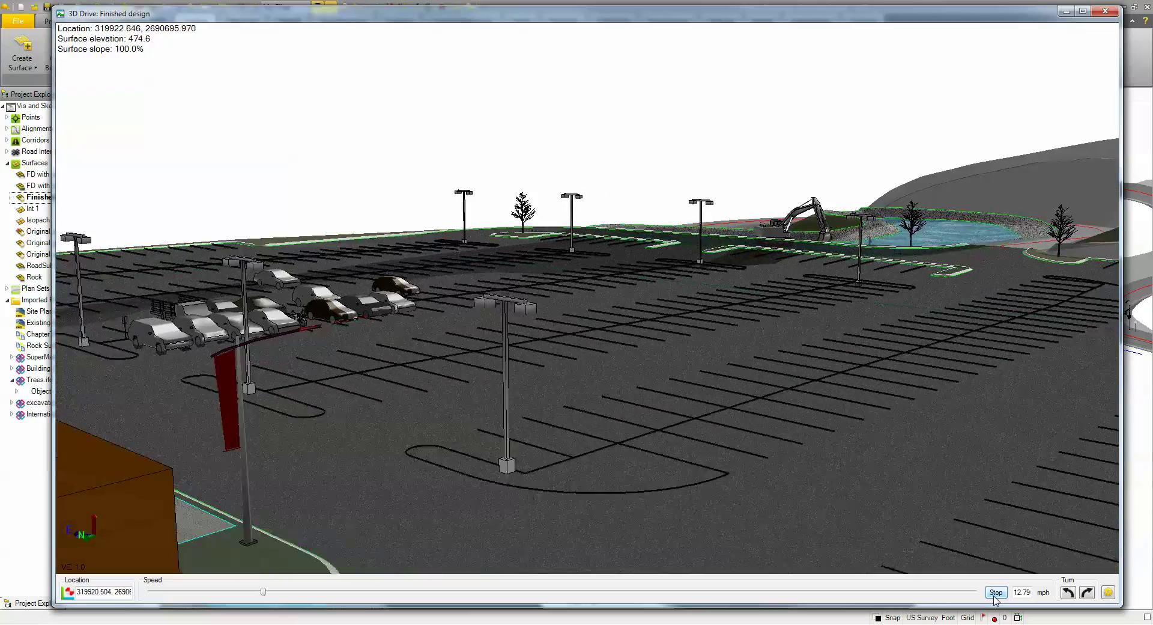
- Cross the parking lot, then slow and veer right past the pond, tilting down at the pavement and back up
key(Up)
key(Up)
key(Up)
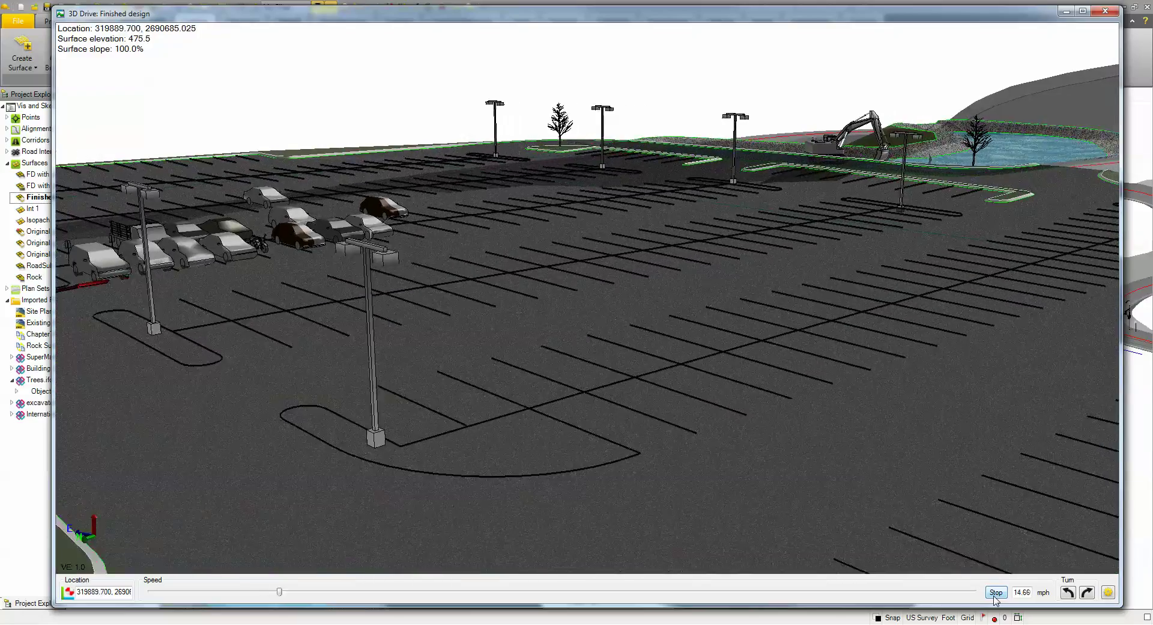
key(Up)
key(Up)
key(Up)
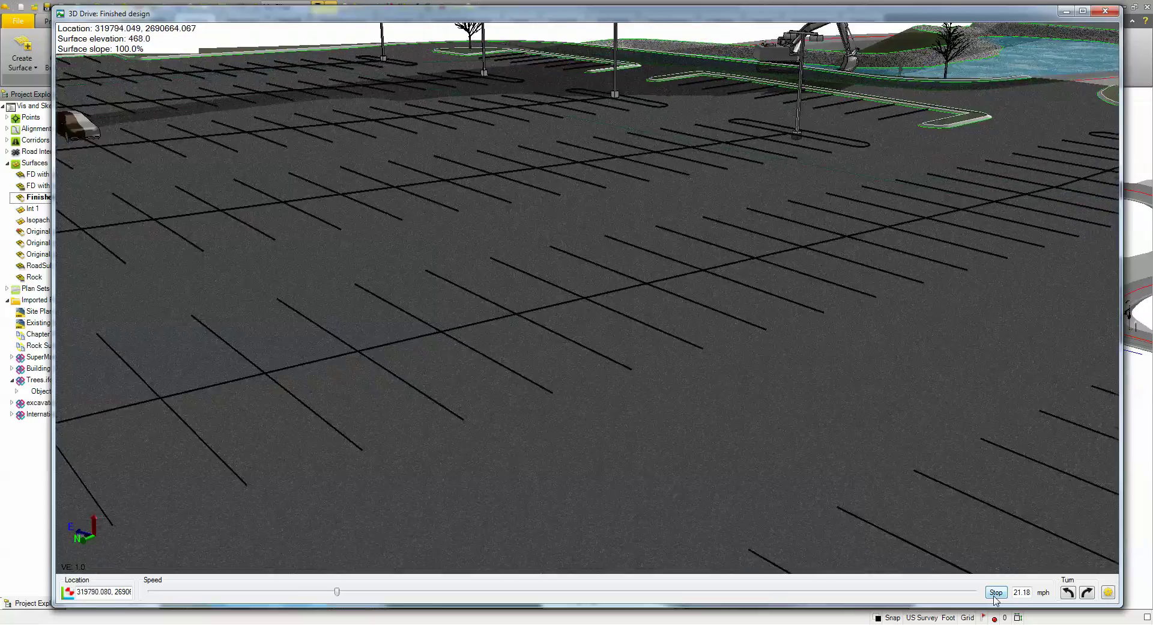
key(Down)
key(Down)
key(Down)
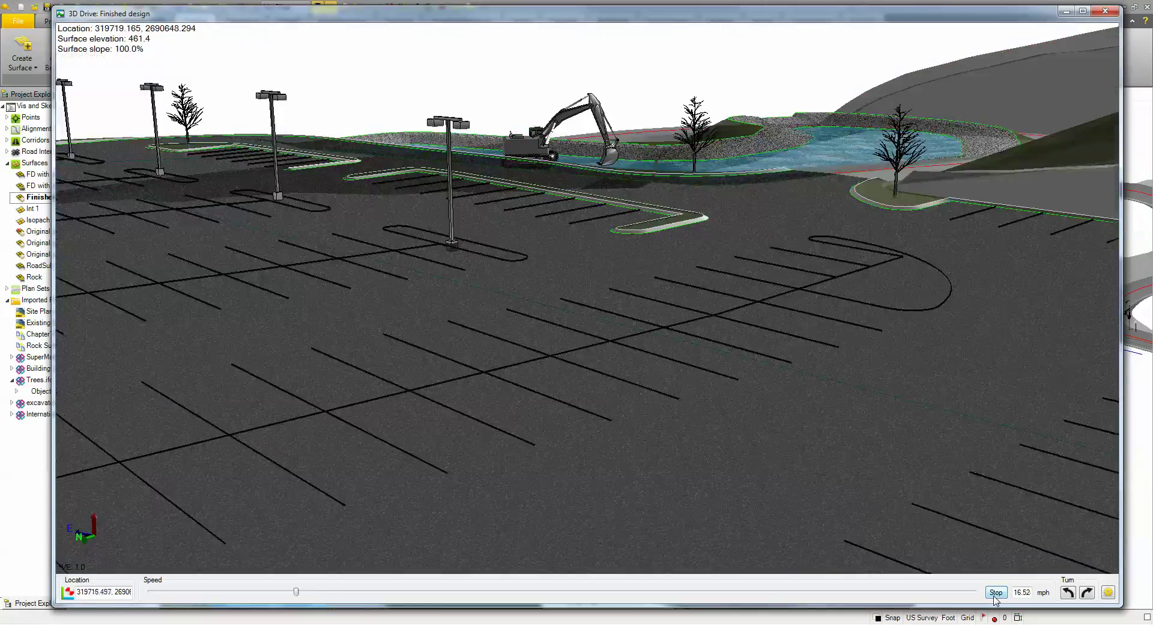
key(Right)
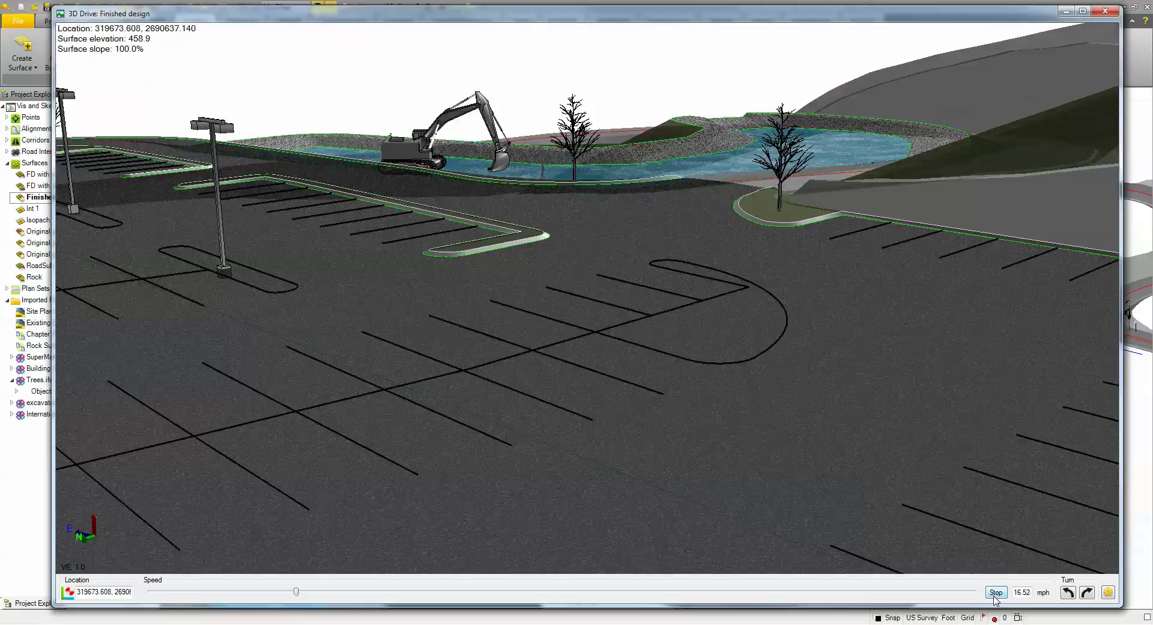
key(Right)
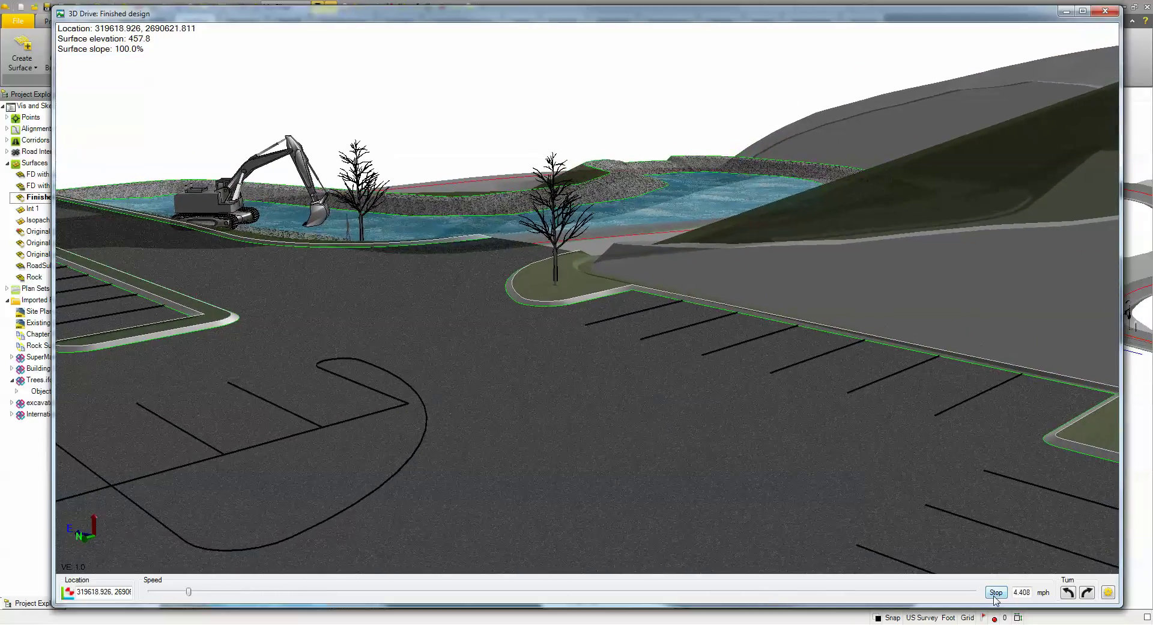
key(Page_Down)
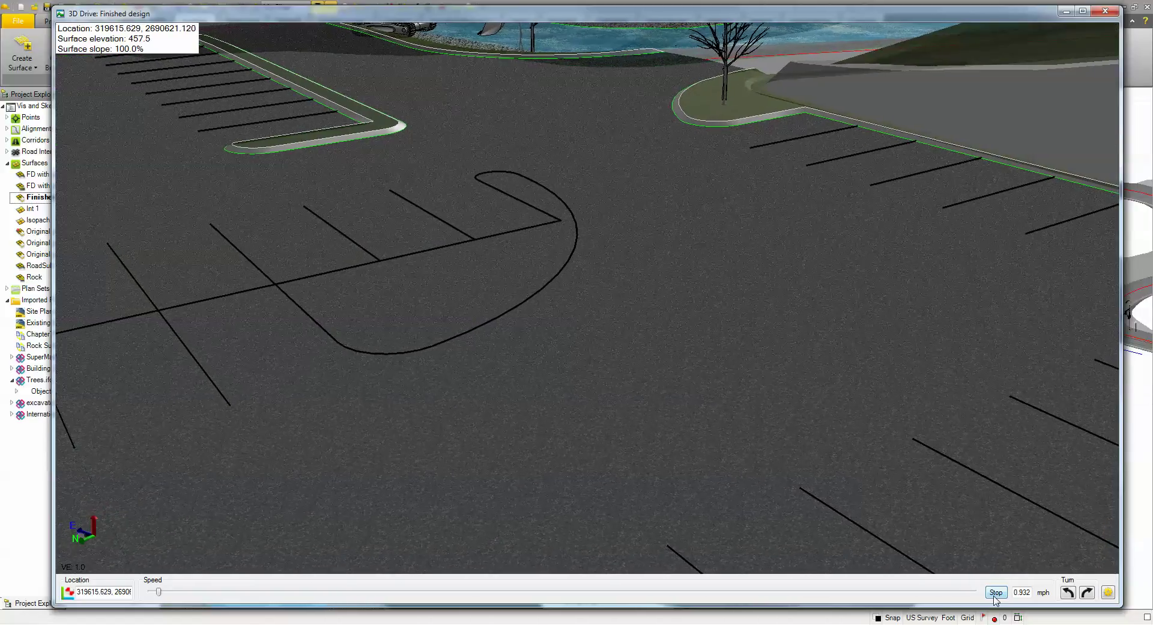
key(Page_Up)
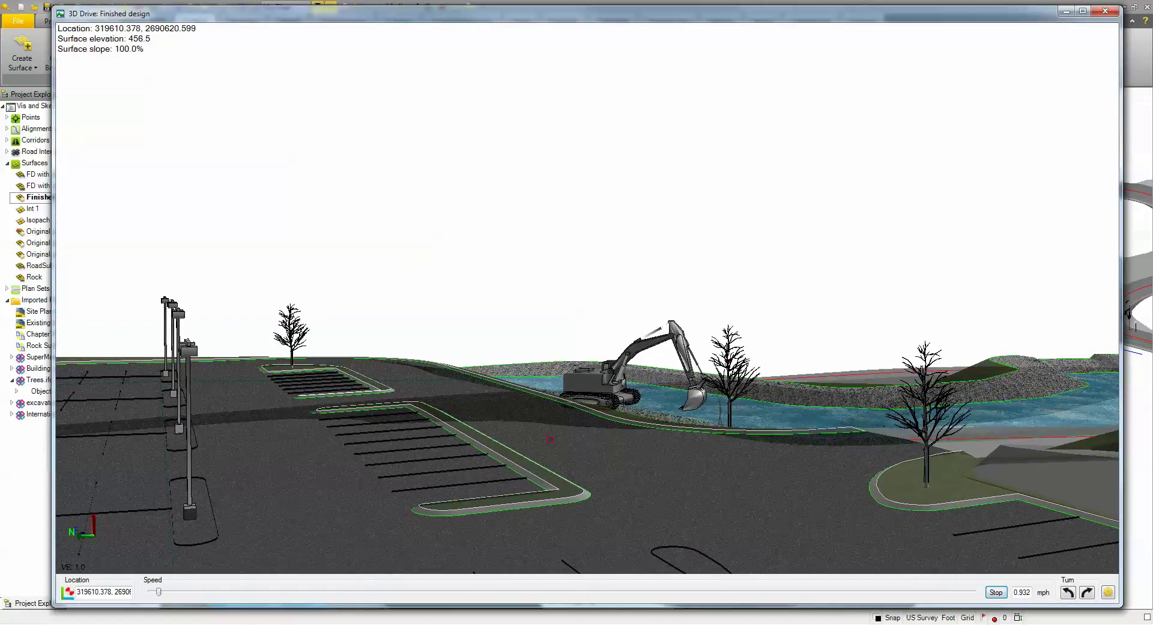
- Turn left past the parked cars to face the building front, then stop the drive
key(Left)
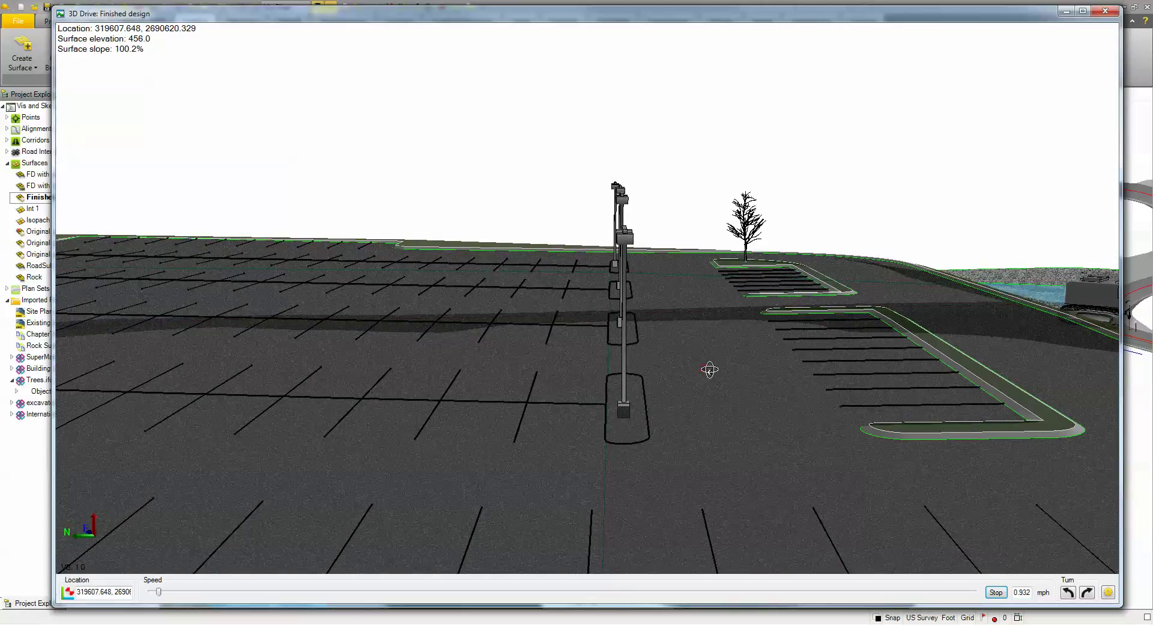
key(Left)
key(Left)
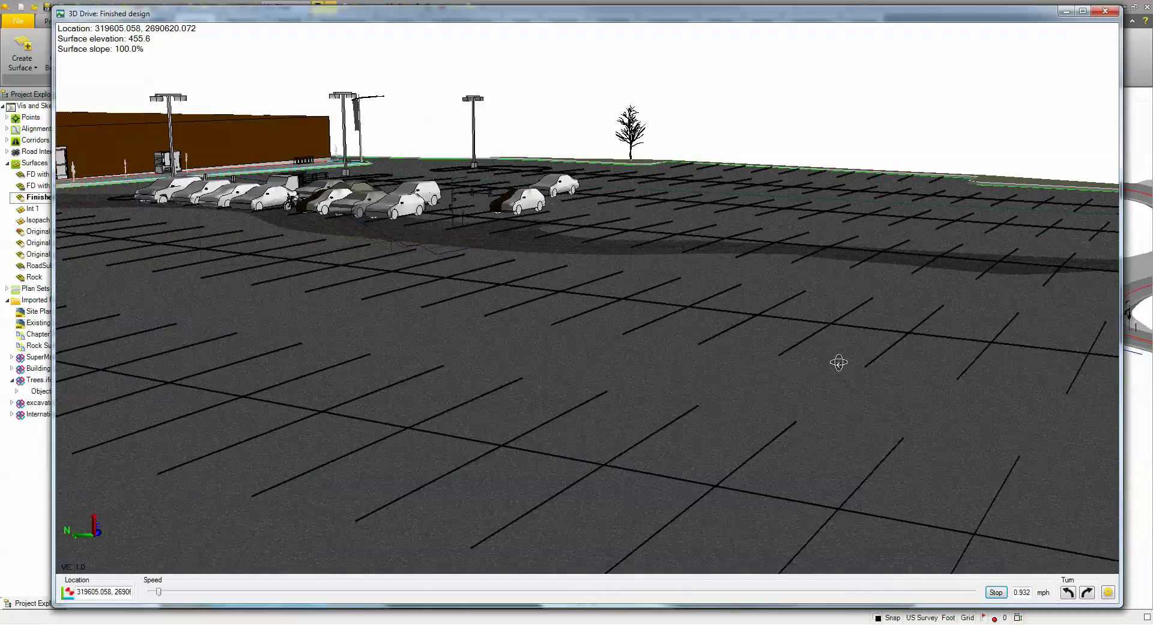
key(Left)
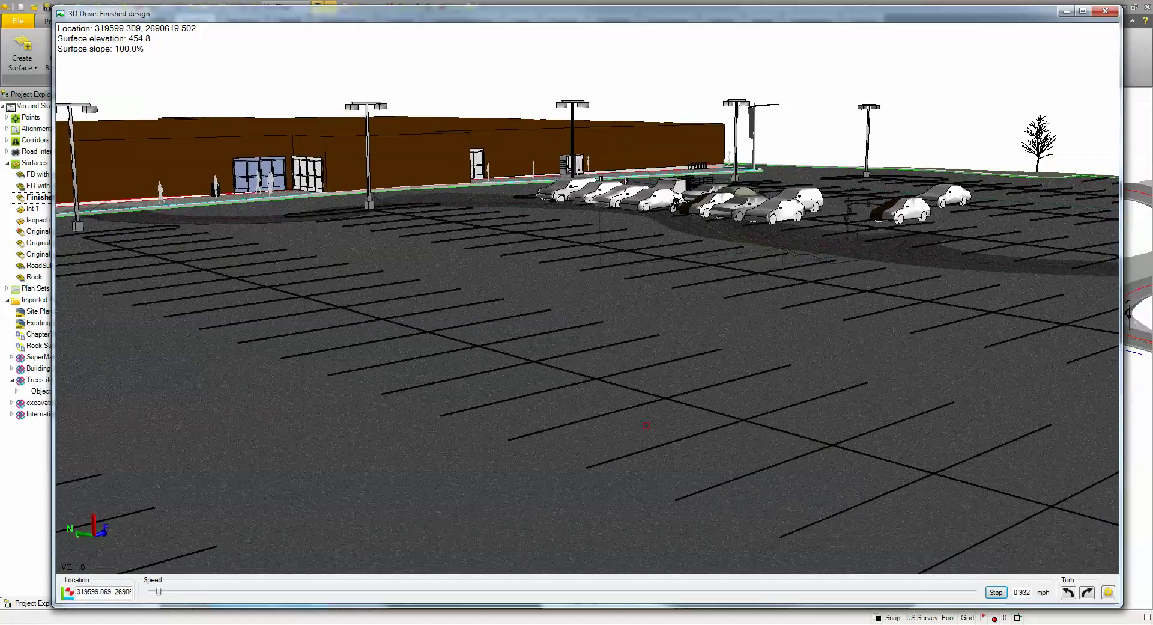
key(Left)
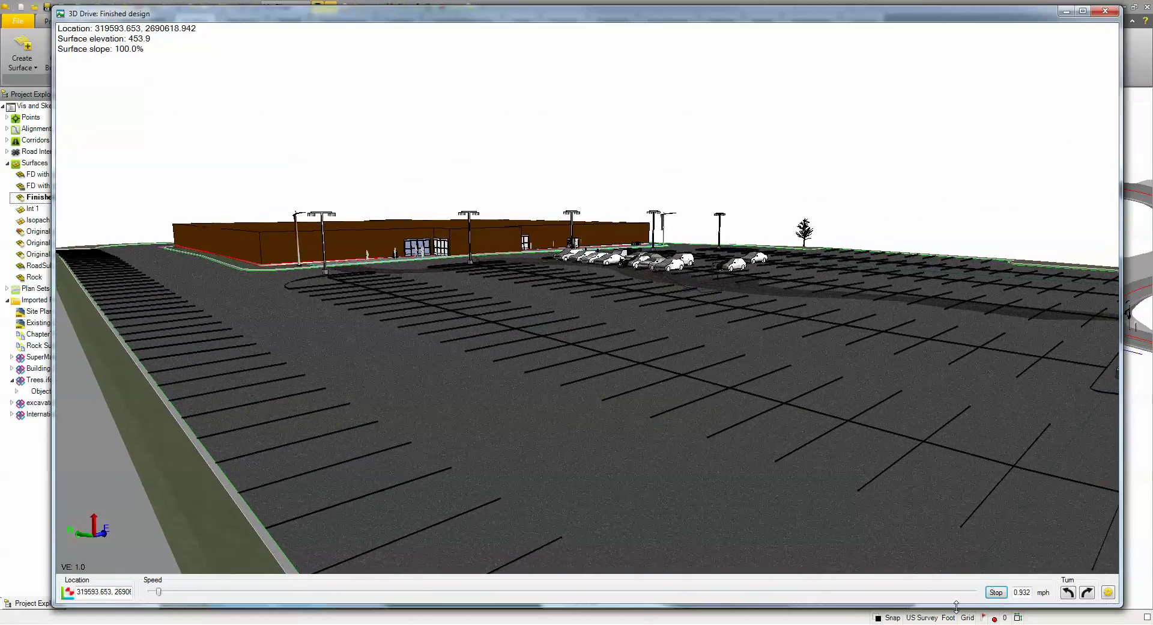
click(998, 595)
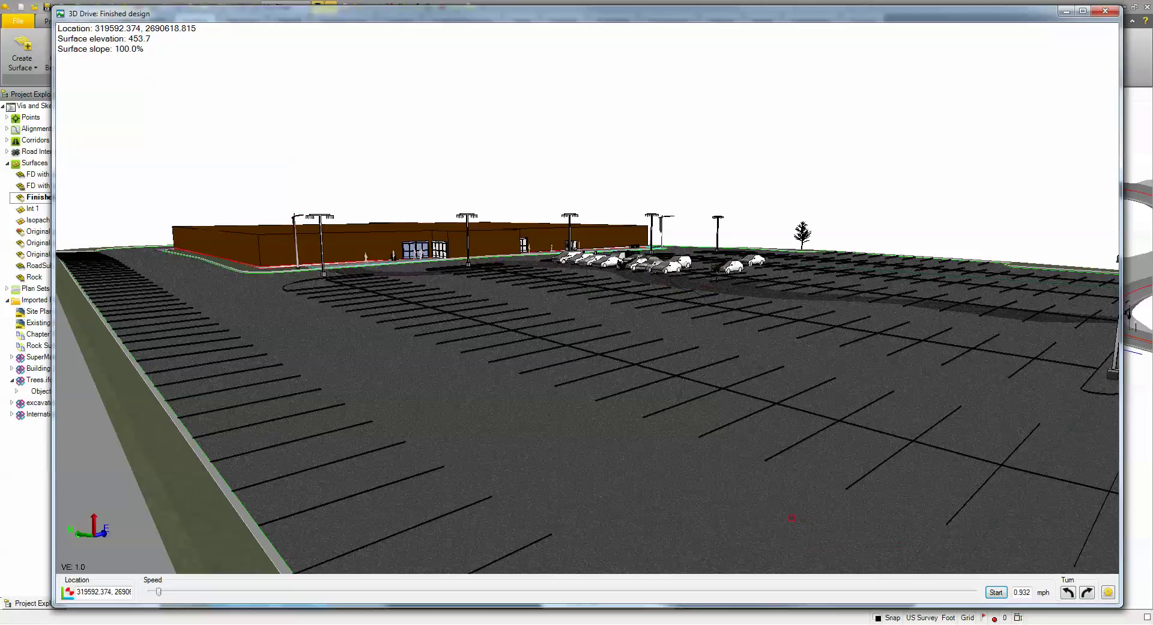